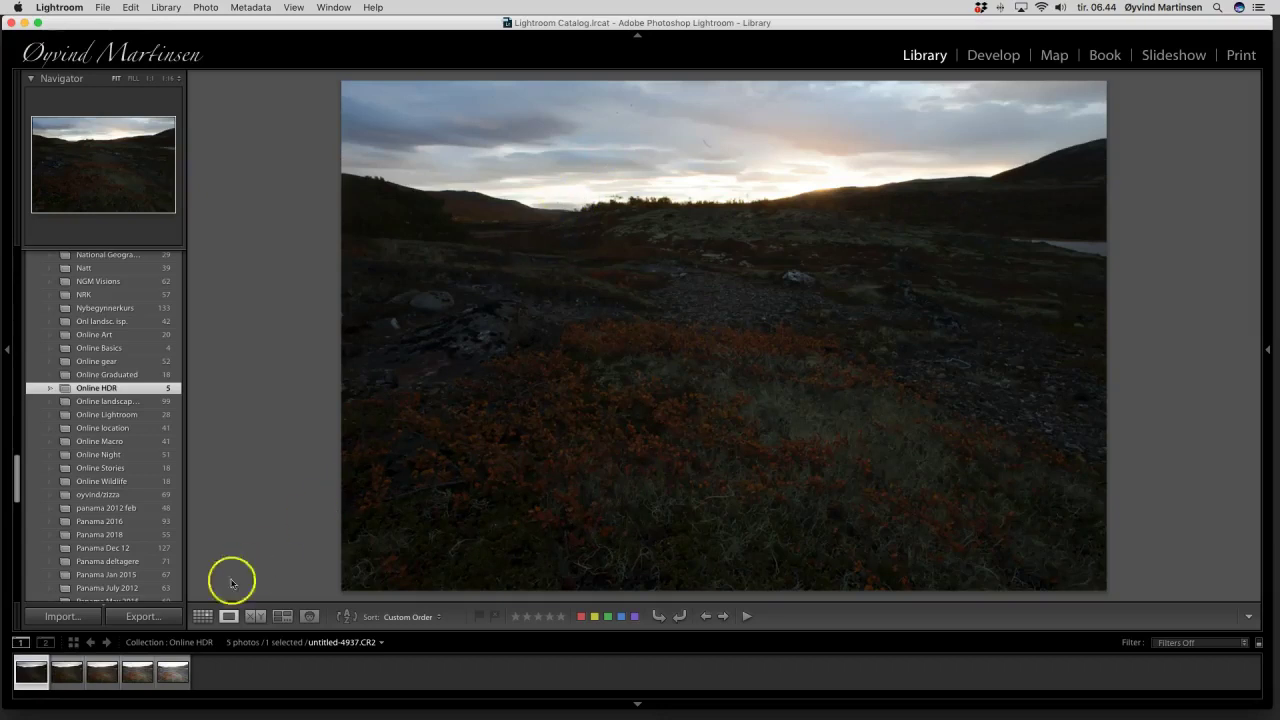
Merge all five bracketed exposures in the Online HDR collection into an HDR photo with Auto Align, Auto Tone and no deghosting
left_click(202, 616)
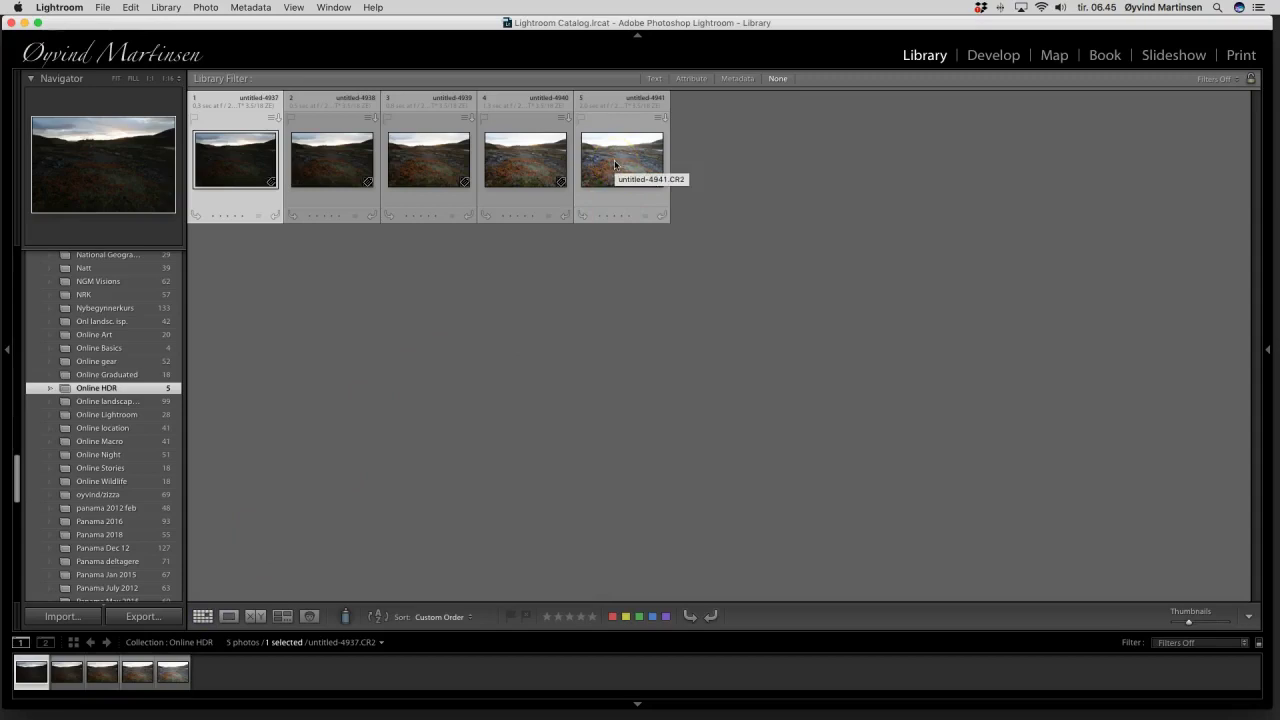
key("super+a")
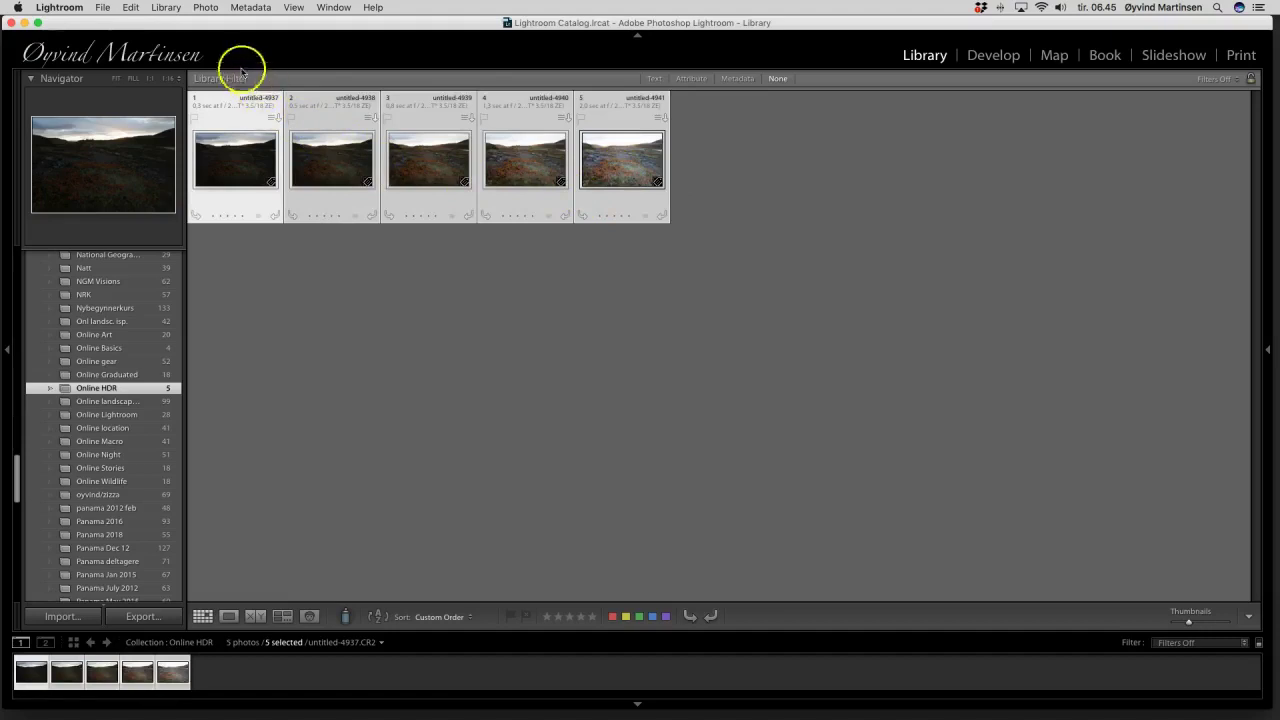
left_click(201, 8)
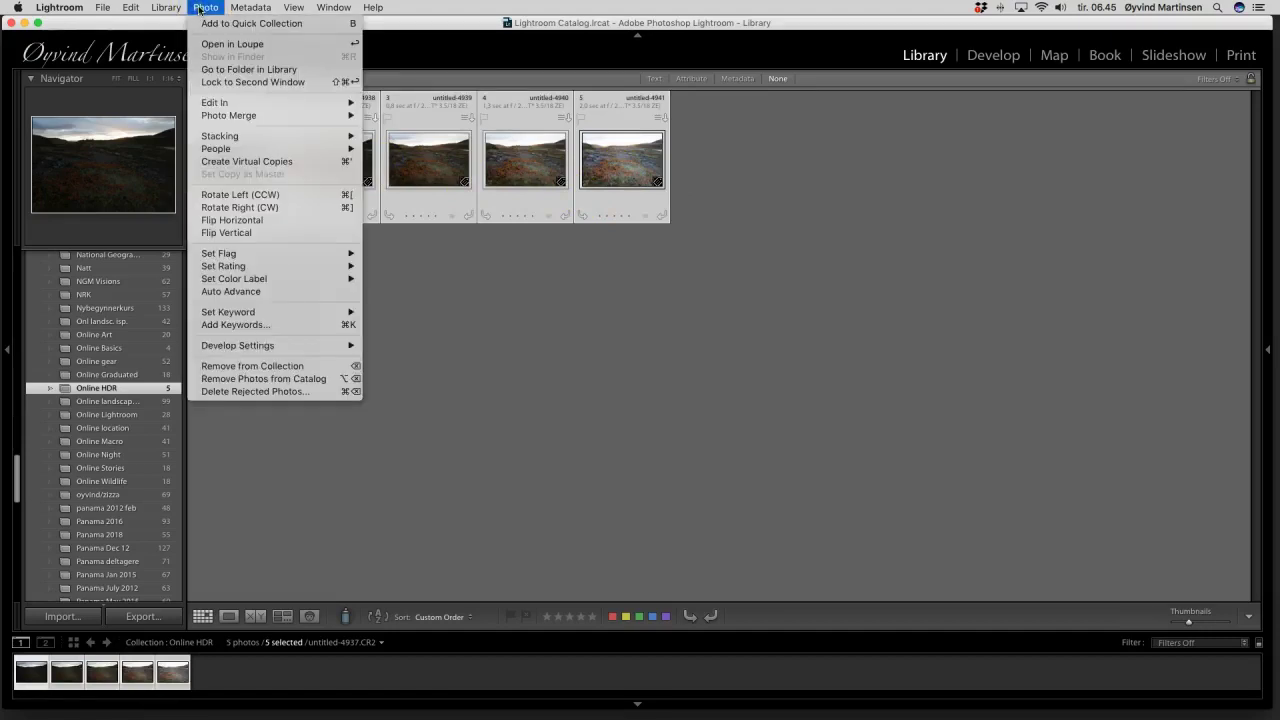
mouse_move(235, 118)
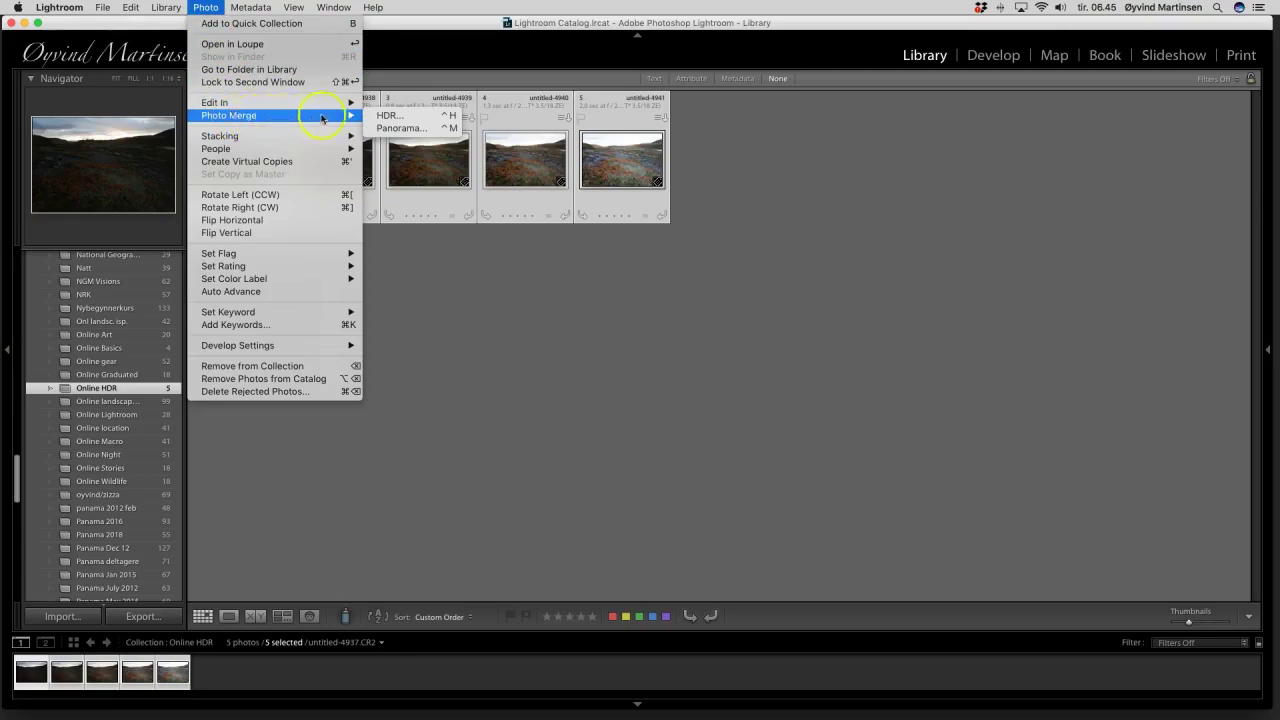
left_click(388, 118)
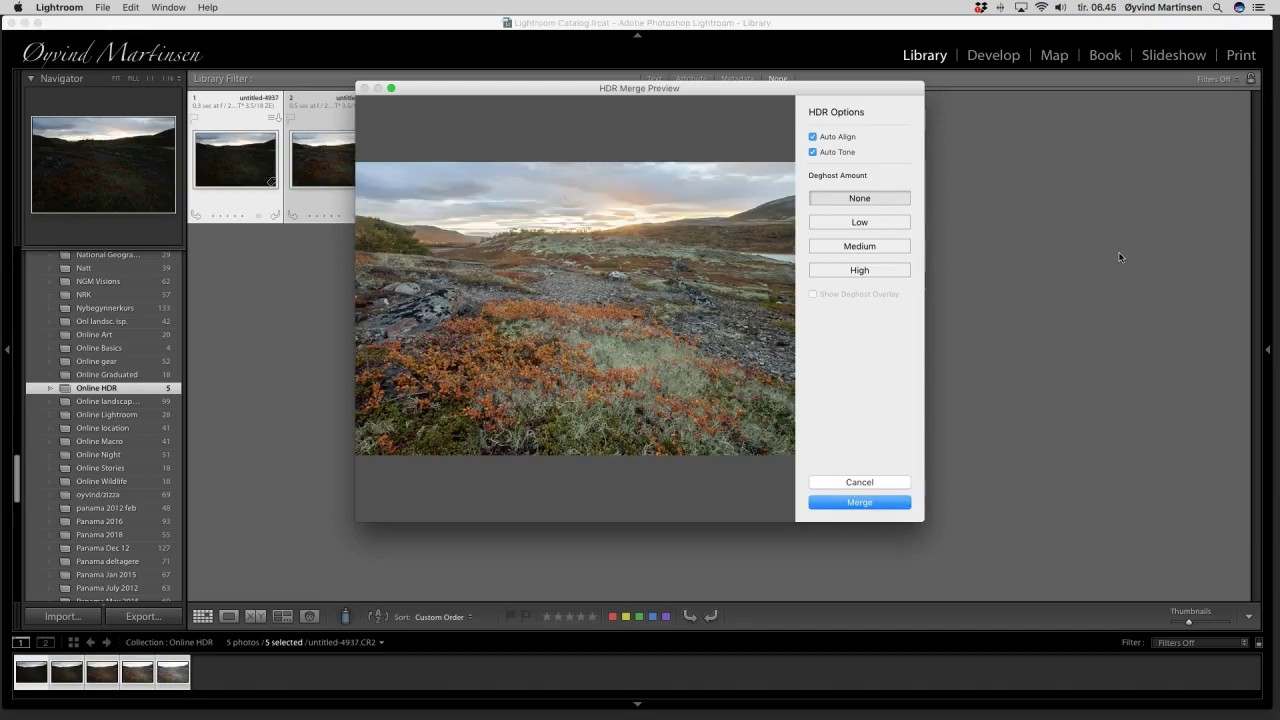
left_click(860, 503)
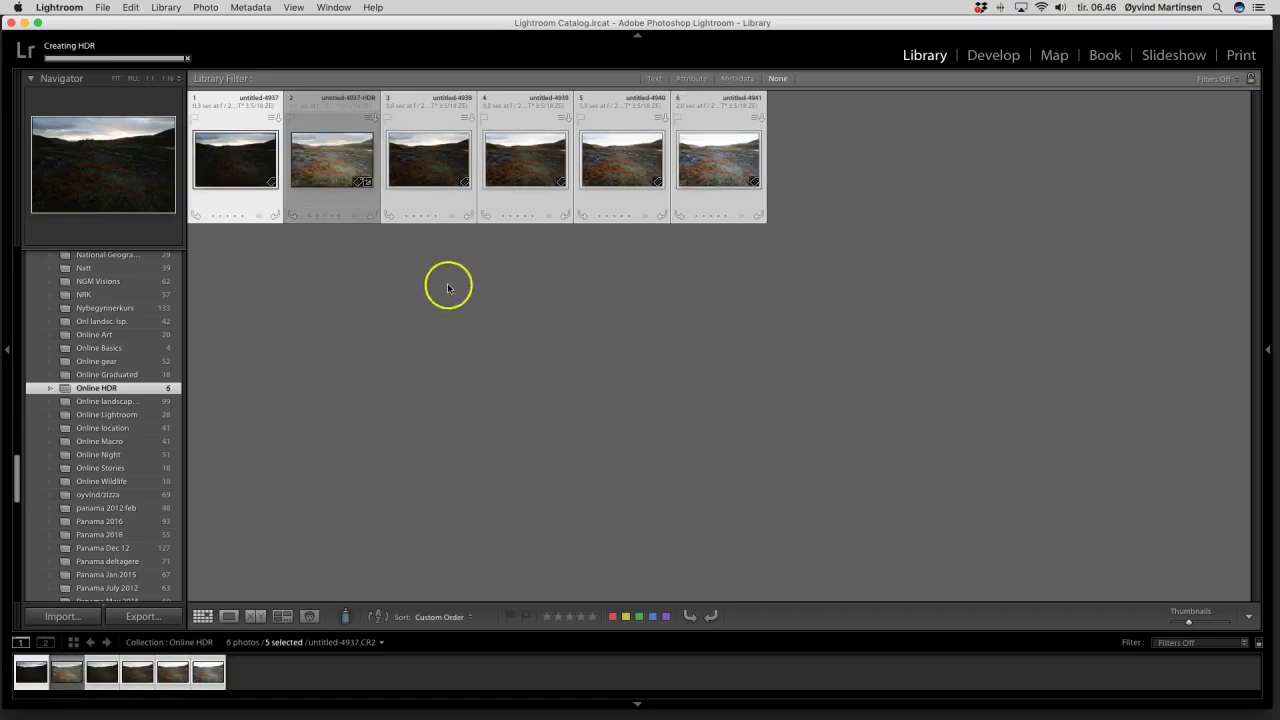
Move the merged HDR photo to the end of the collection and open it in Loupe view
left_click(323, 160)
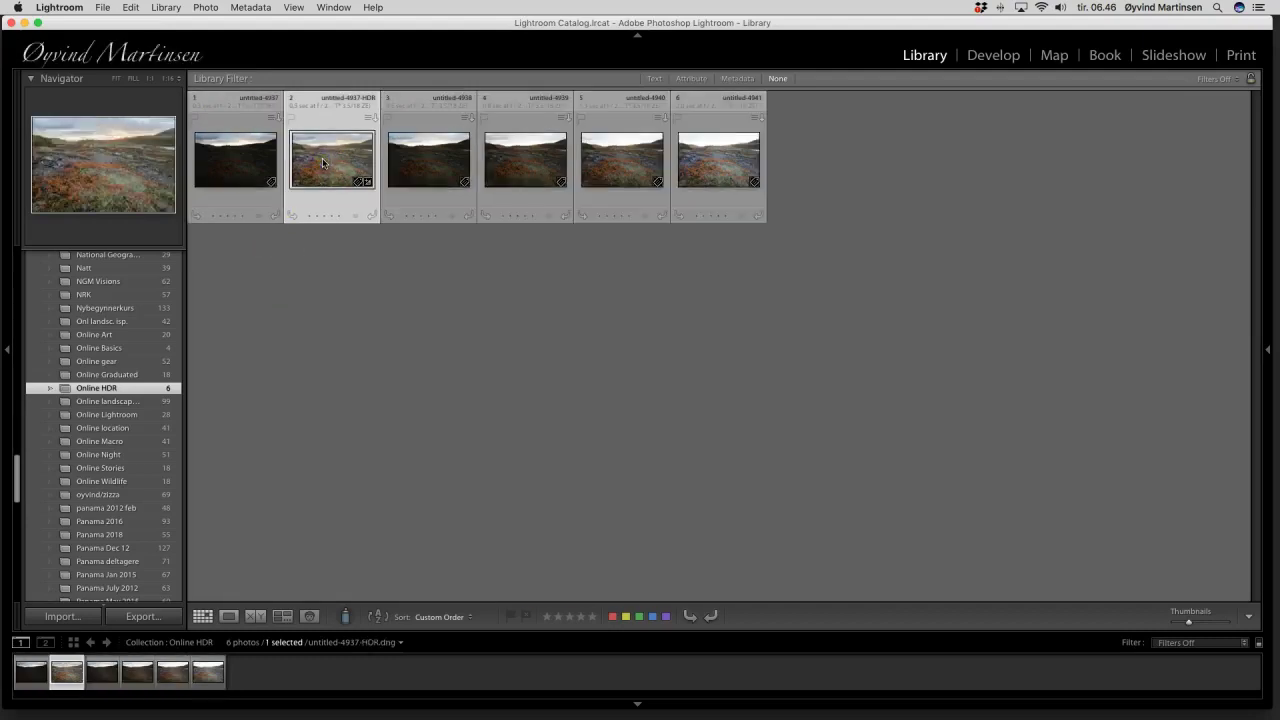
left_click_drag(323, 162, 815, 166)
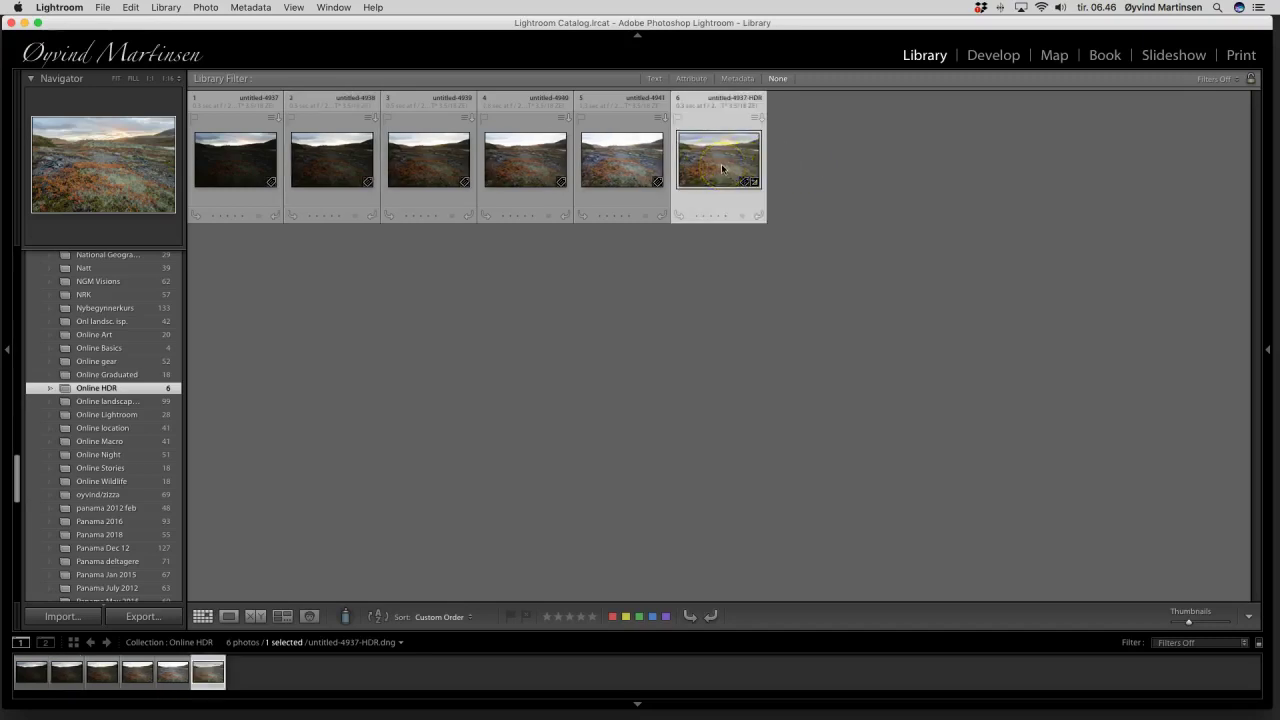
double_click(721, 165)
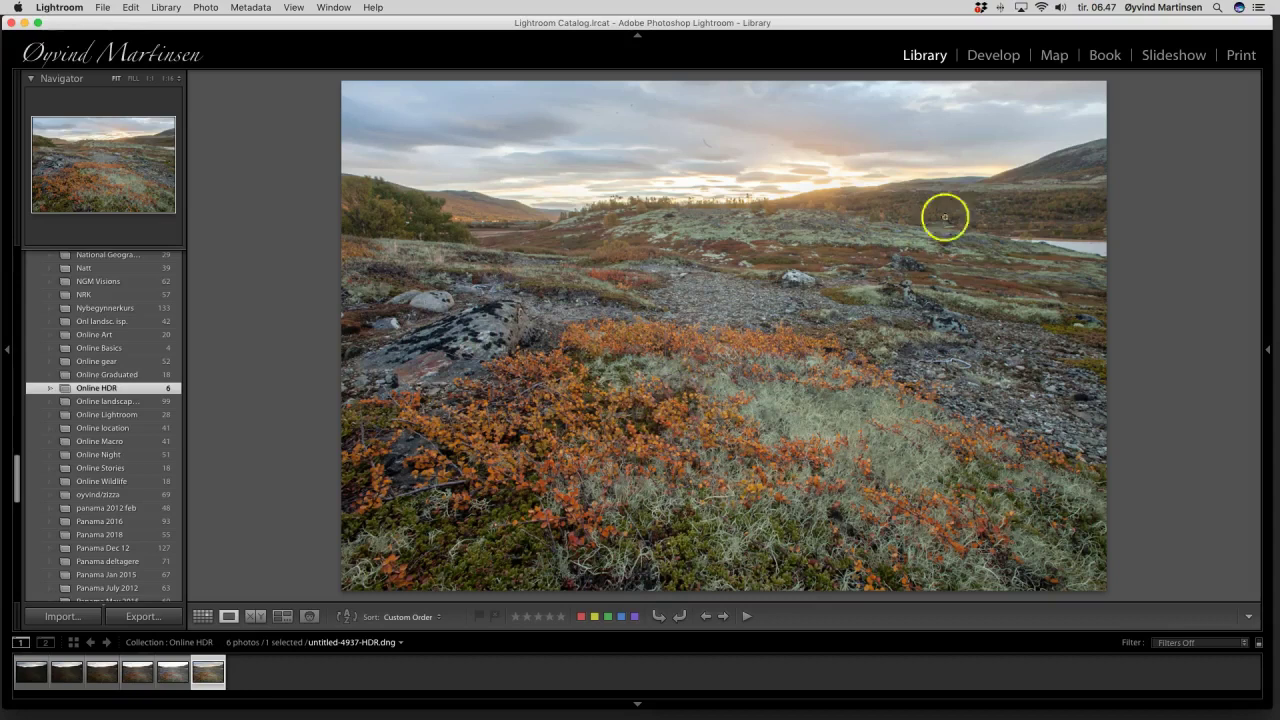
Develop the HDR photo with Clarity +23, Vibrance +45, Saturation +4 and Contrast +16
left_click(989, 57)
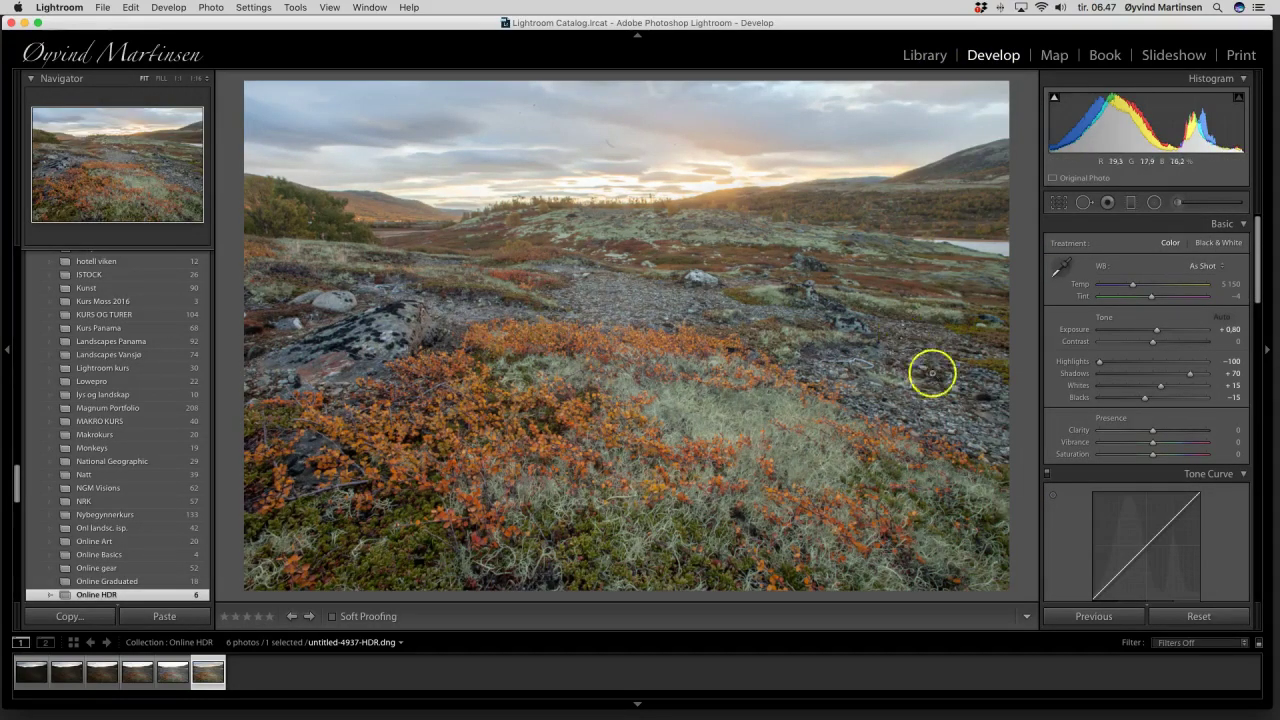
left_click(1155, 433)
mouse_move(1155, 434)
left_mouse_down()
mouse_move(1178, 446)
mouse_move(1156, 458)
left_mouse_up()
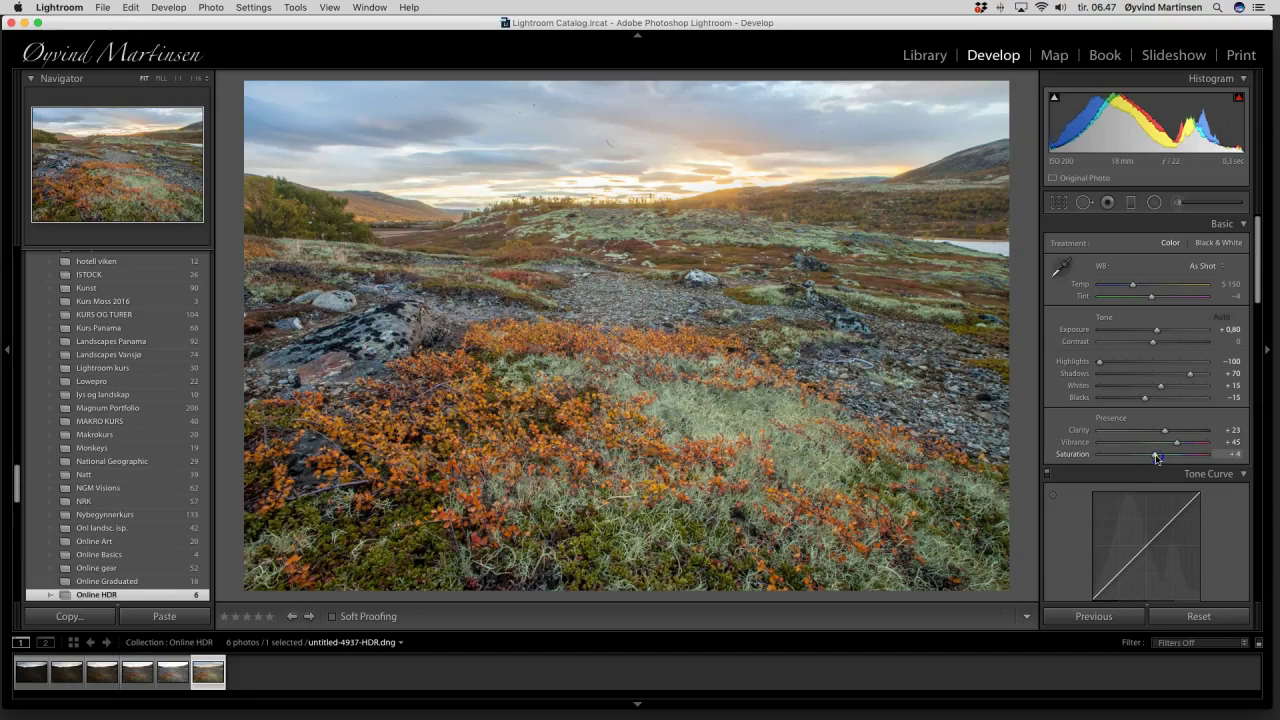
left_click_drag(1152, 343, 1158, 344)
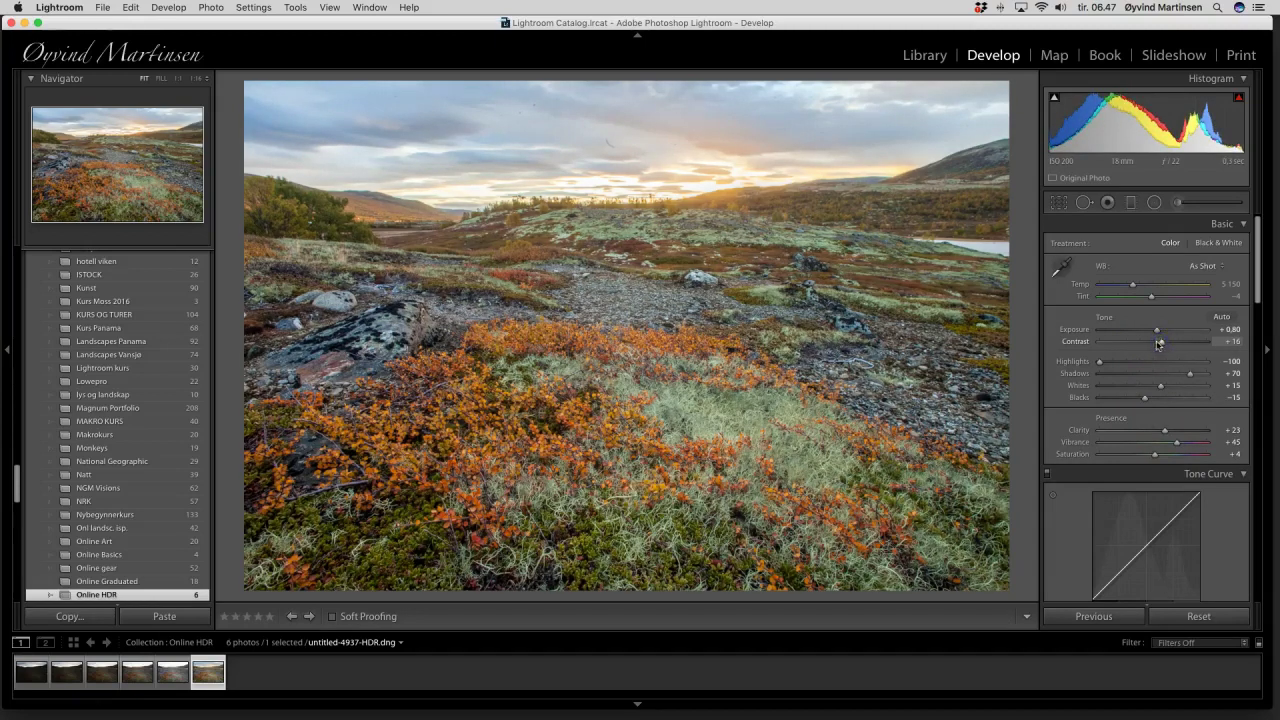
Sharpen the photo with Amount 57, Radius 1.1 and Masking 40, previewing the mask while adjusting it
scroll(1200, 395, "down", 15)
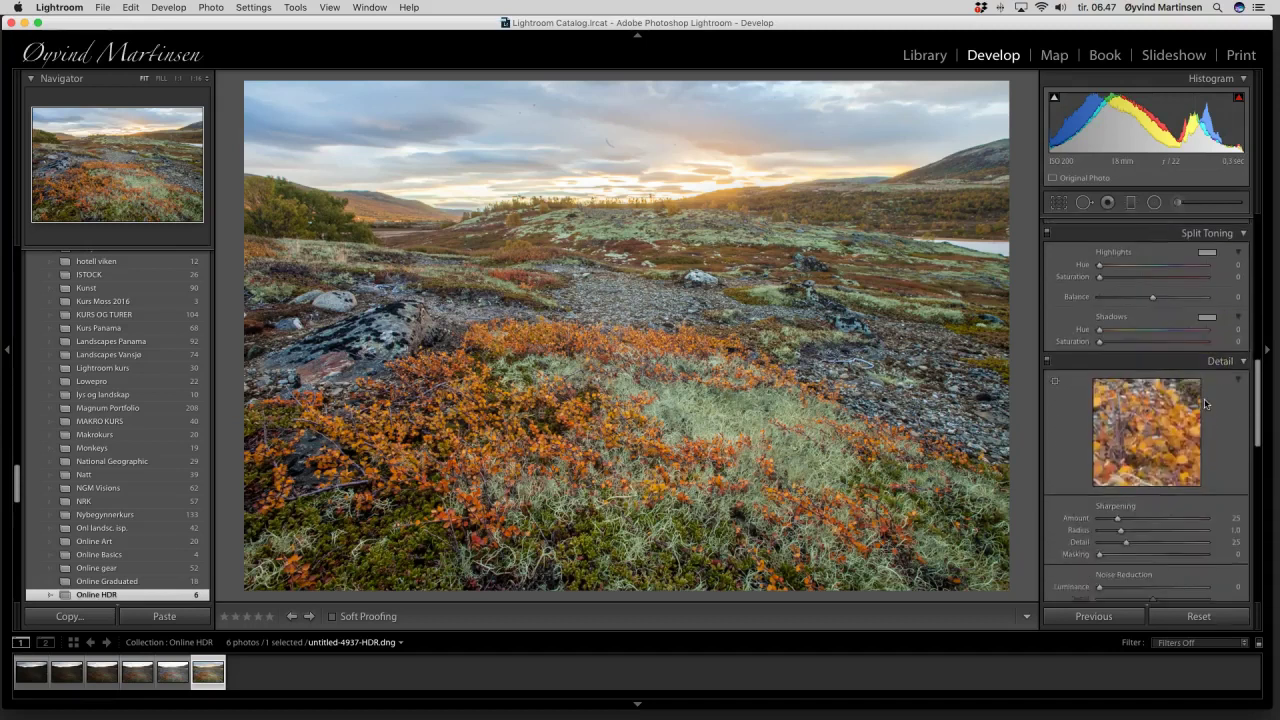
scroll(1205, 403, "down", 5)
left_click_drag(1118, 401, 1117, 440)
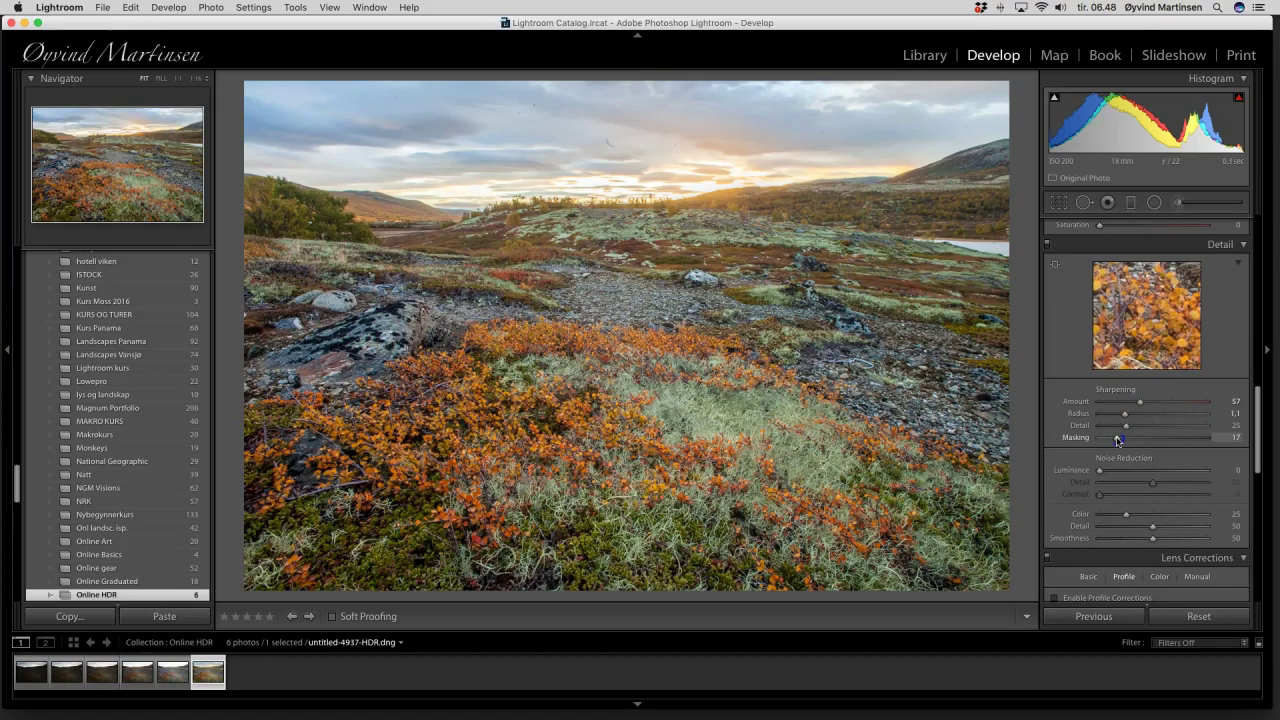
left_click_drag(1117, 439, 1130, 440)
left_click_drag(1131, 440, 1144, 442)
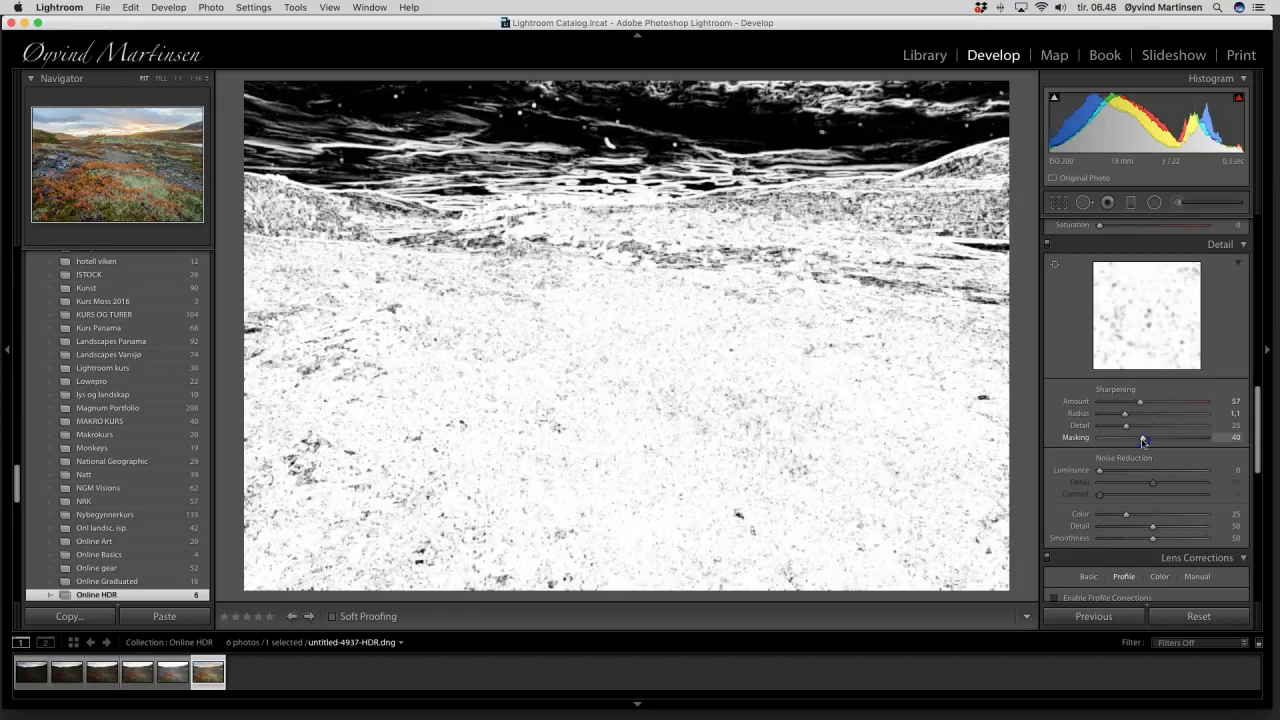
left_click_drag(1143, 441, 1143, 441)
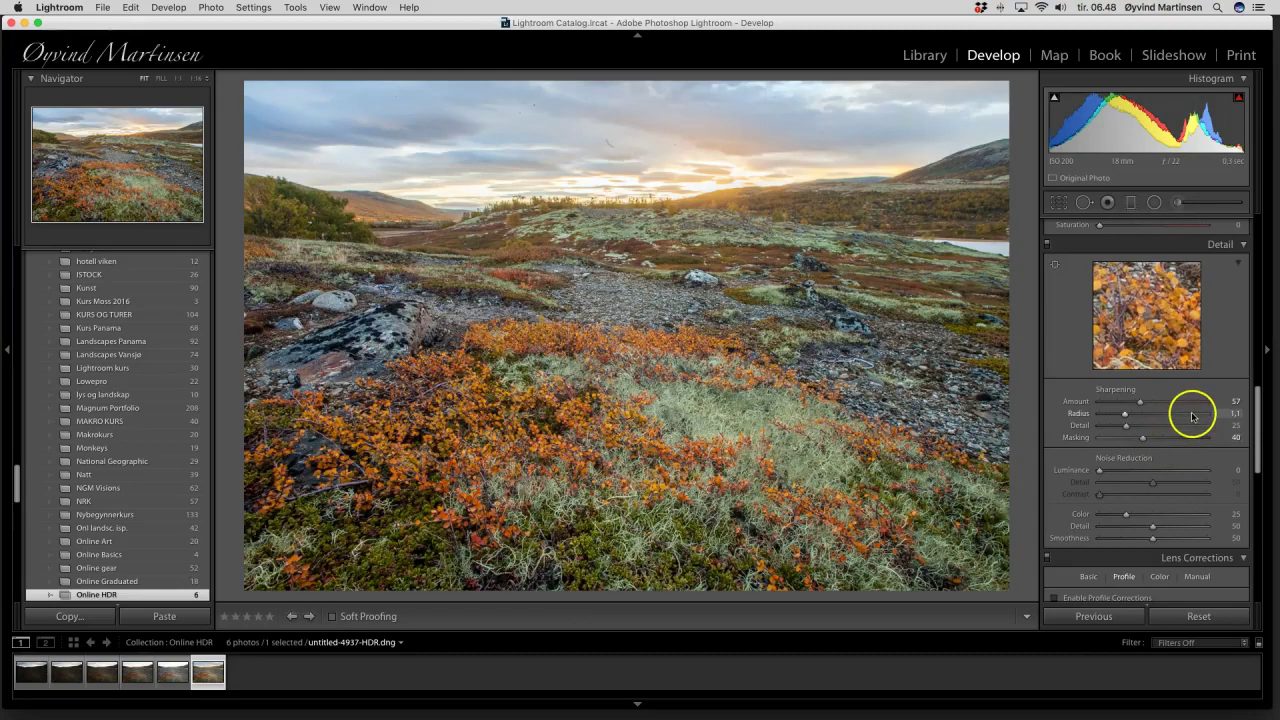
Add a straight horizontal graduated filter across the horizon and darken the sky with Exposure -0.17
scroll(1192, 417, "up", 10)
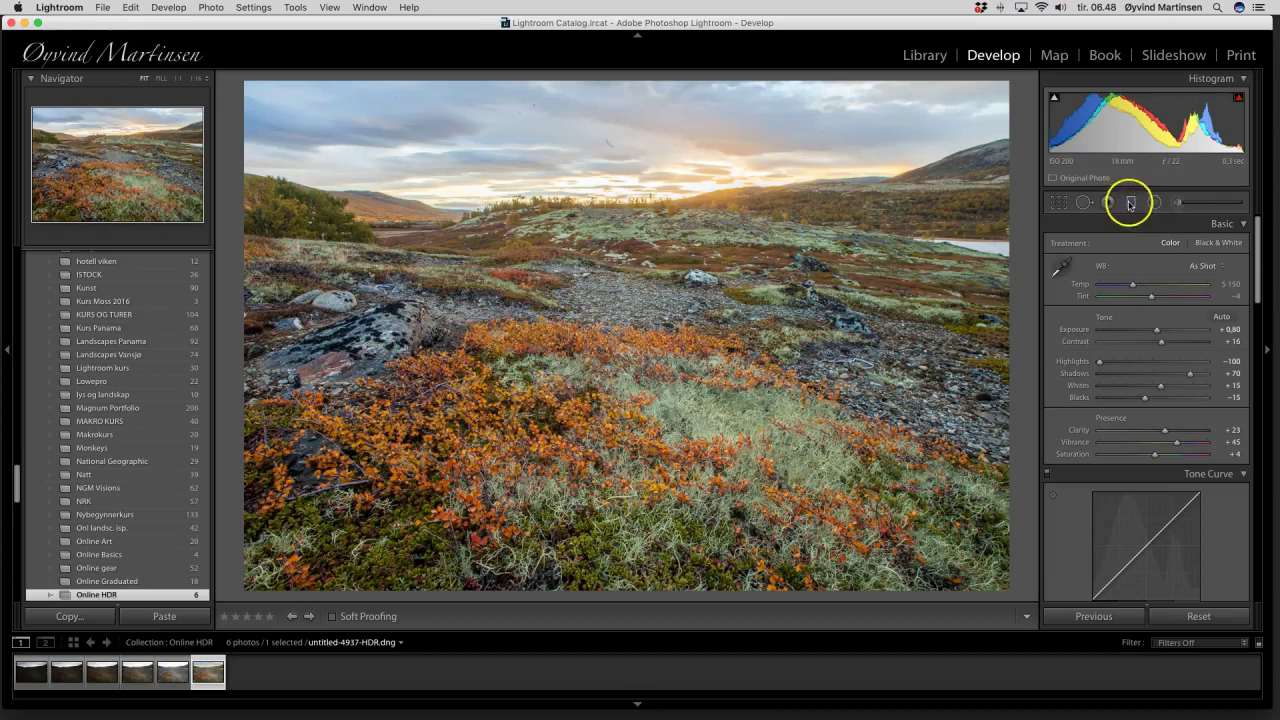
left_click(1133, 204)
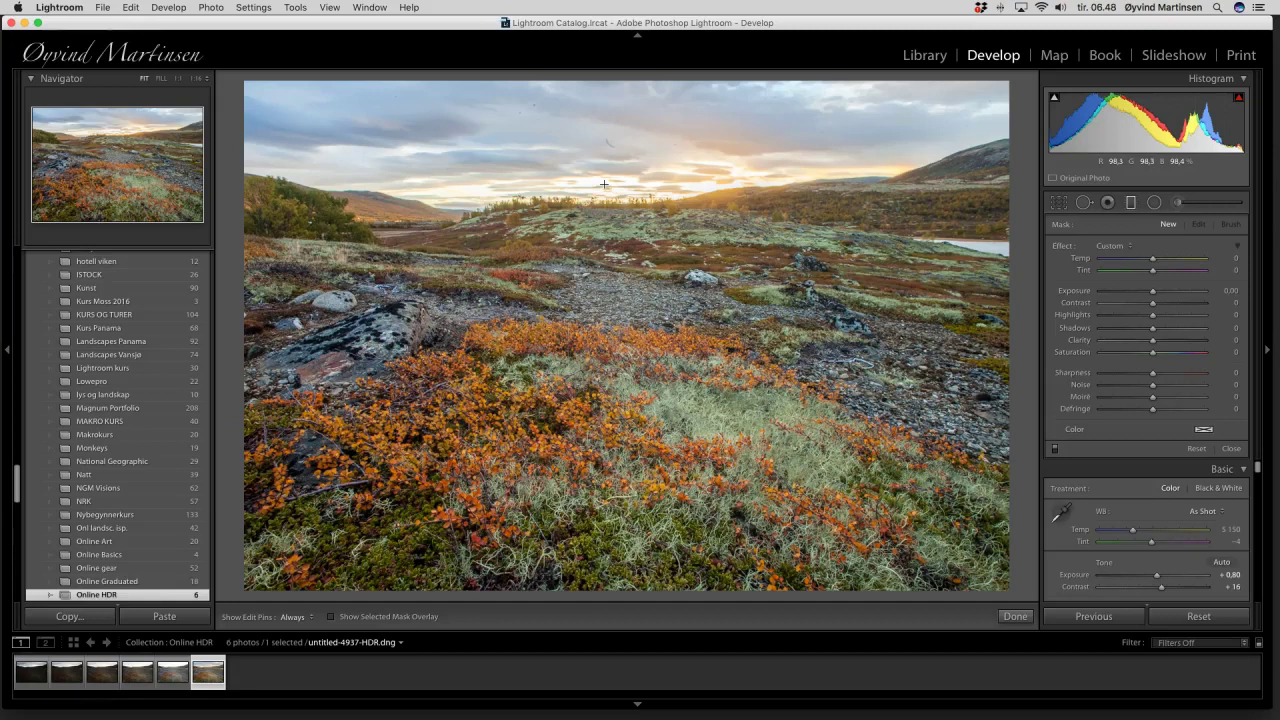
key("shift")
left_click_drag(604, 184, 603, 226)
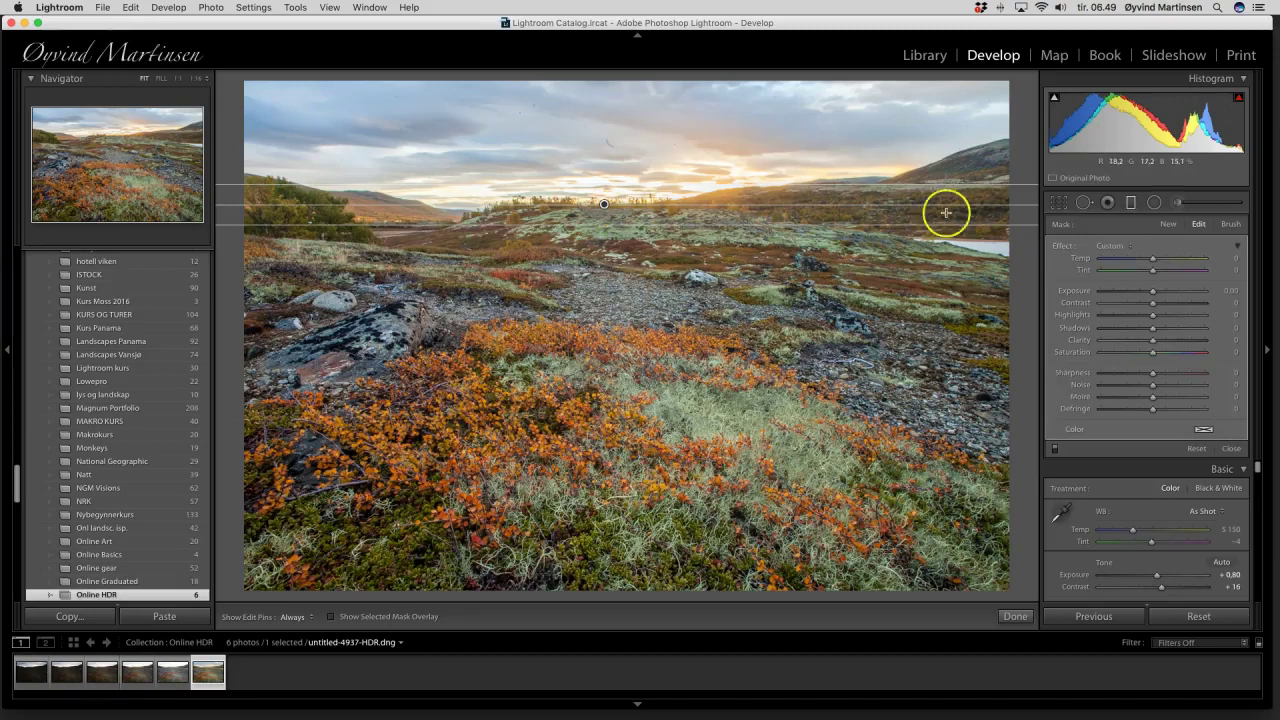
left_click(1153, 293)
left_click_drag(1153, 293, 1150, 293)
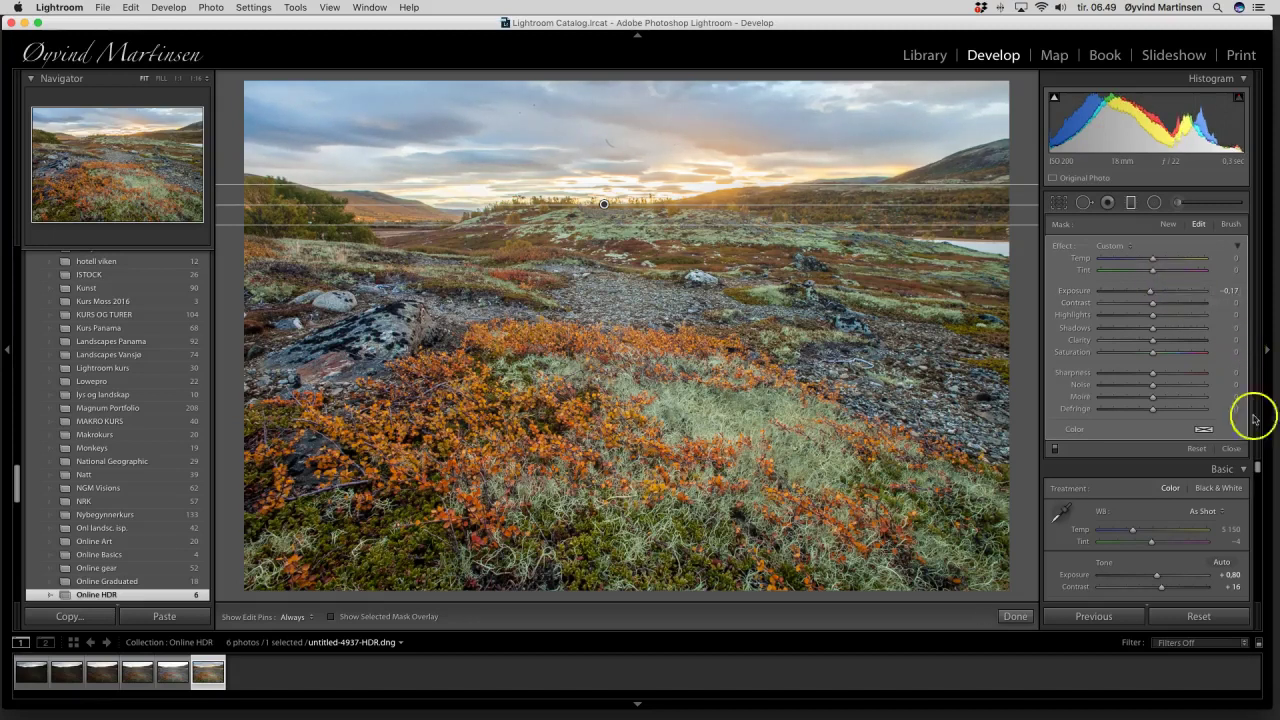
left_click(1231, 449)
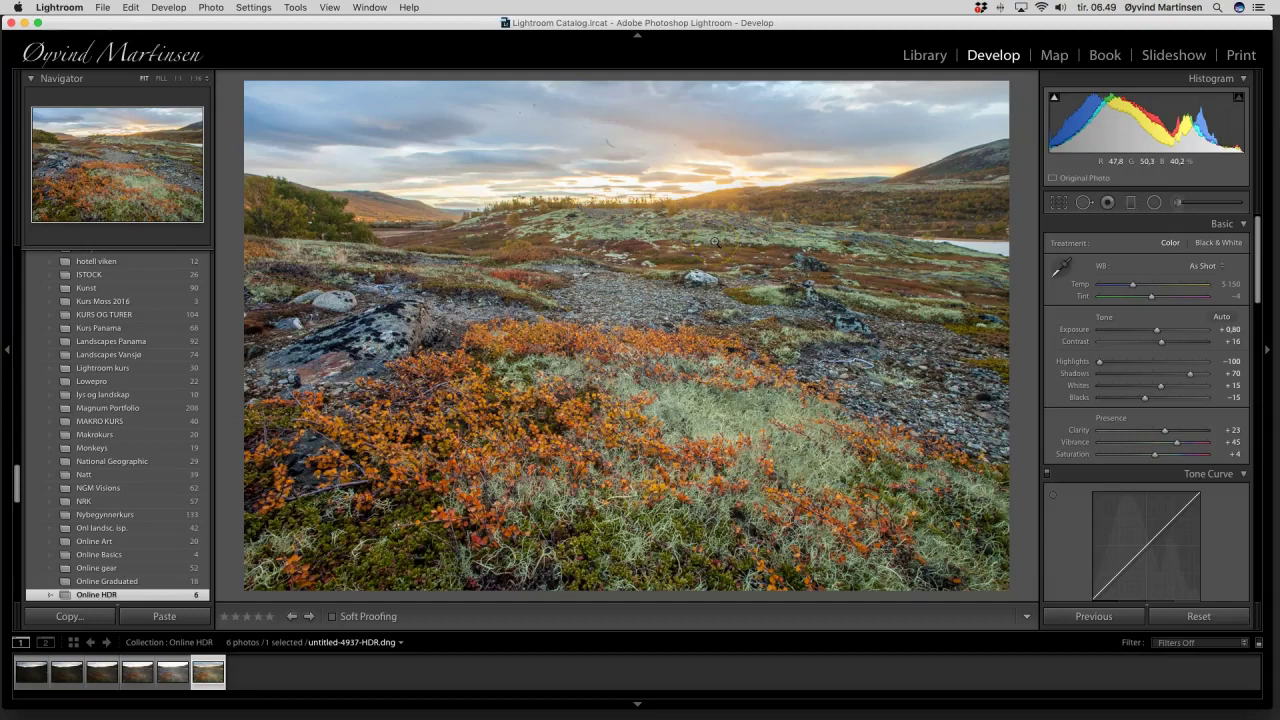
Remove three small dust spots from the sky above the sunset with the Spot Removal tool in Heal mode at size 23
left_click(594, 117)
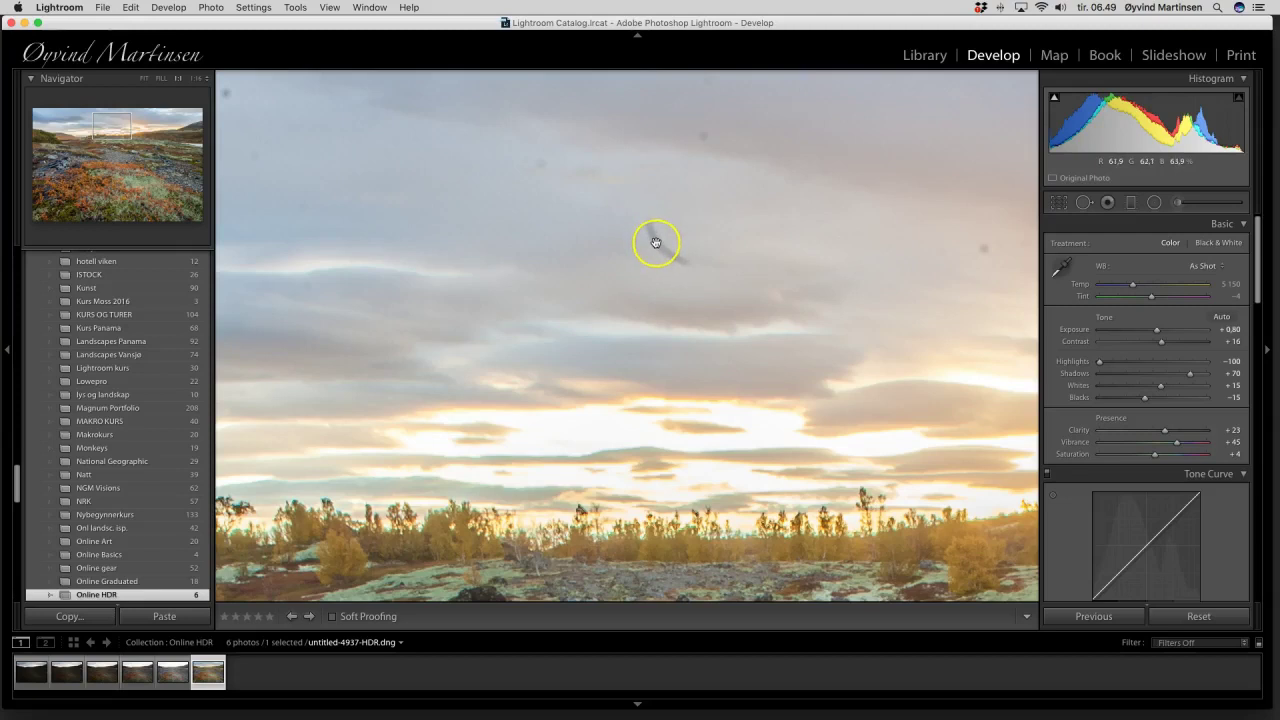
left_click(668, 251)
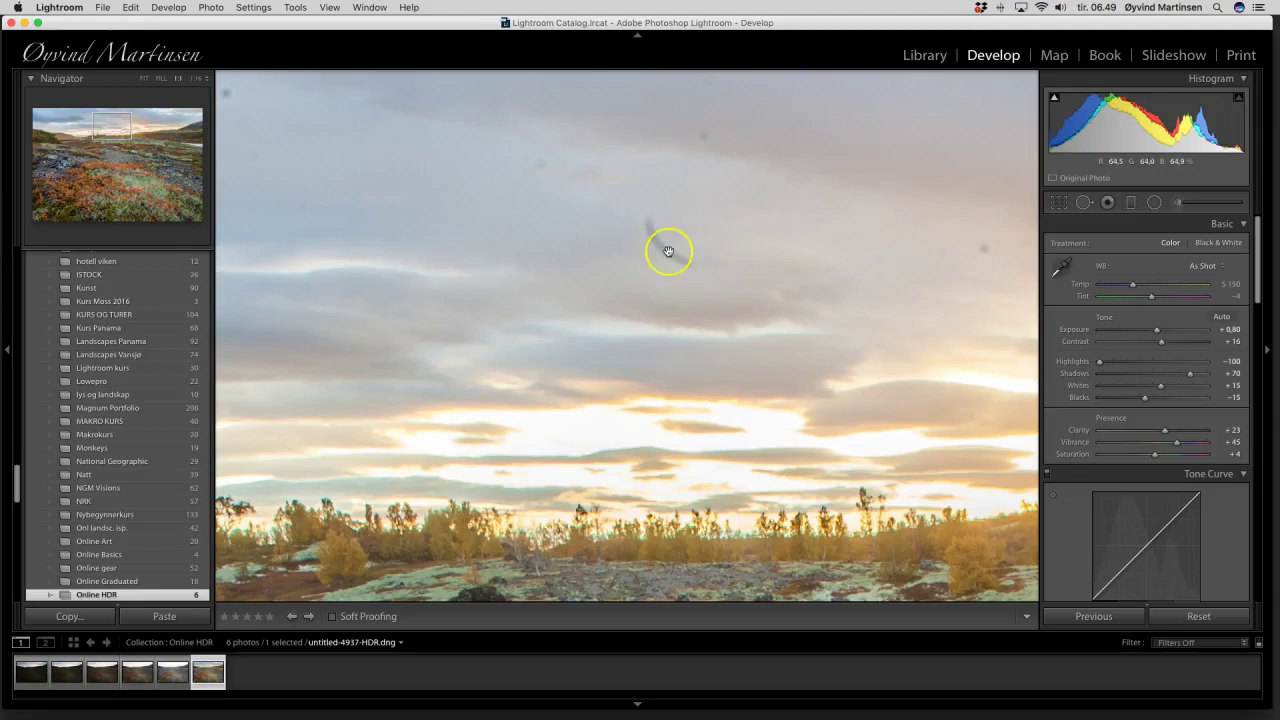
left_click(671, 249)
left_click(1060, 205)
left_click(1084, 203)
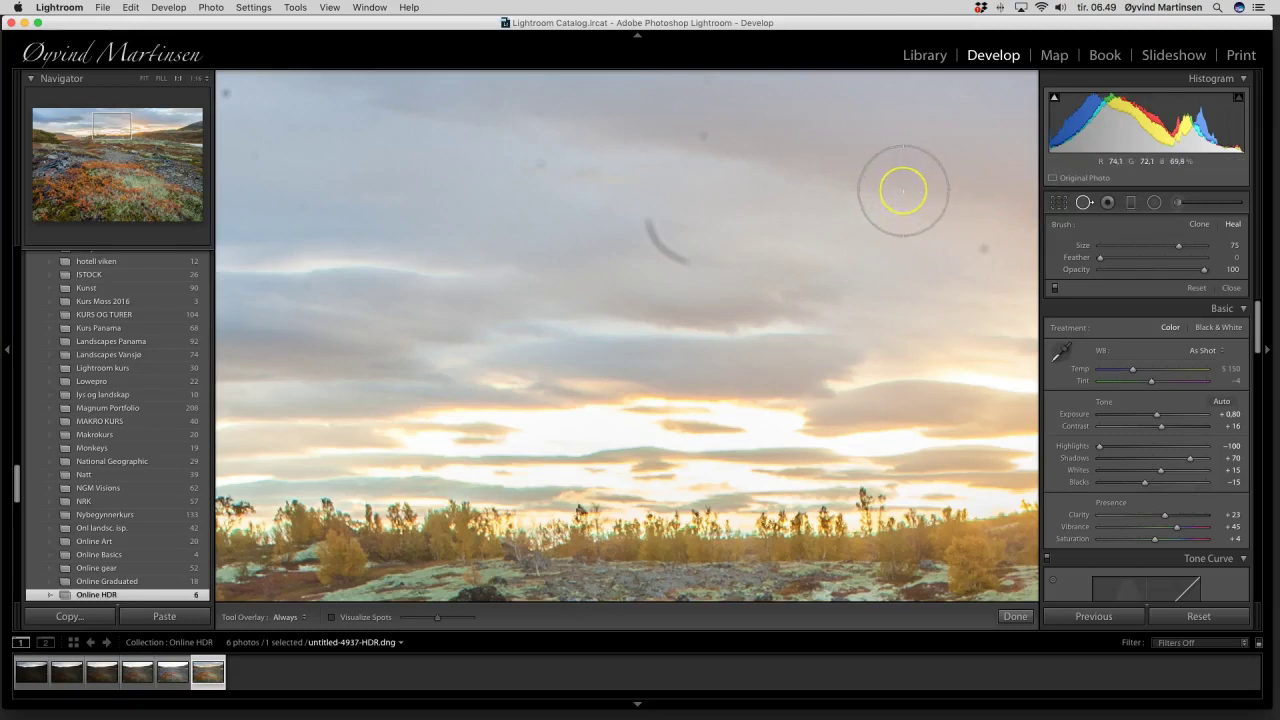
scroll(903, 190, "down", 1)
scroll(903, 190, "down", 10)
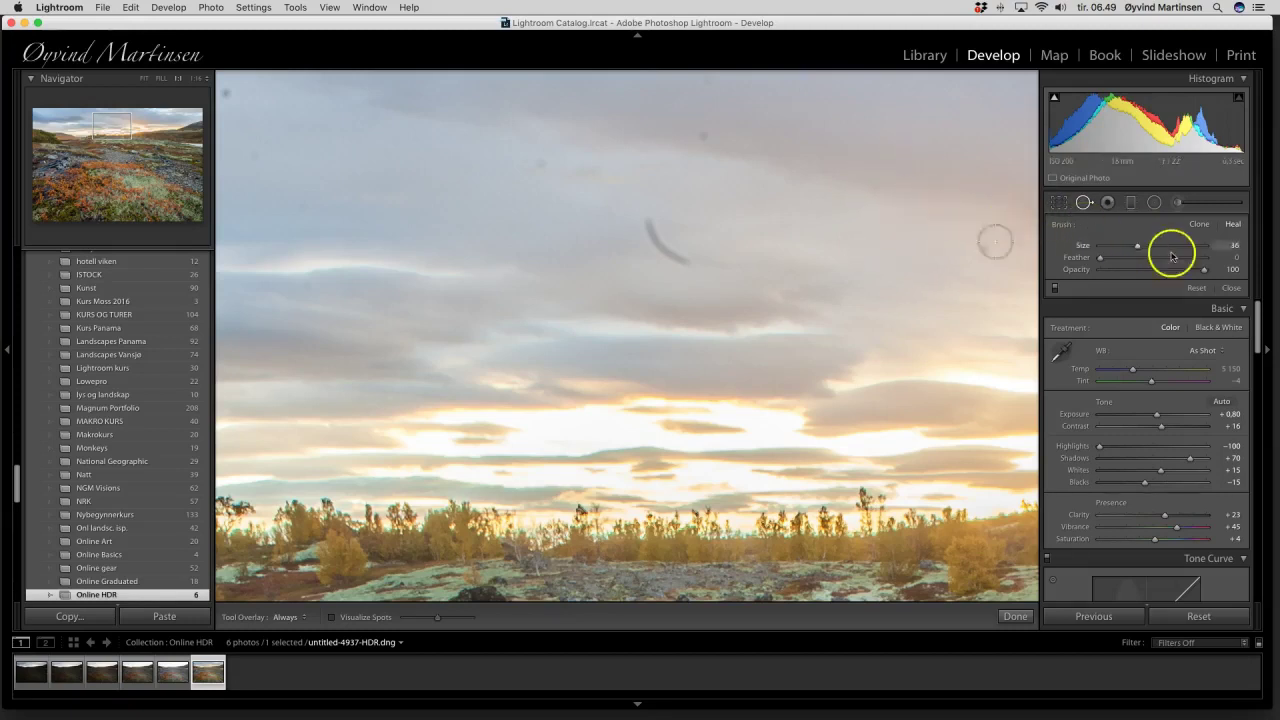
mouse_move(1137, 246)
left_mouse_down()
mouse_move(1159, 249)
mouse_move(1123, 248)
left_mouse_up()
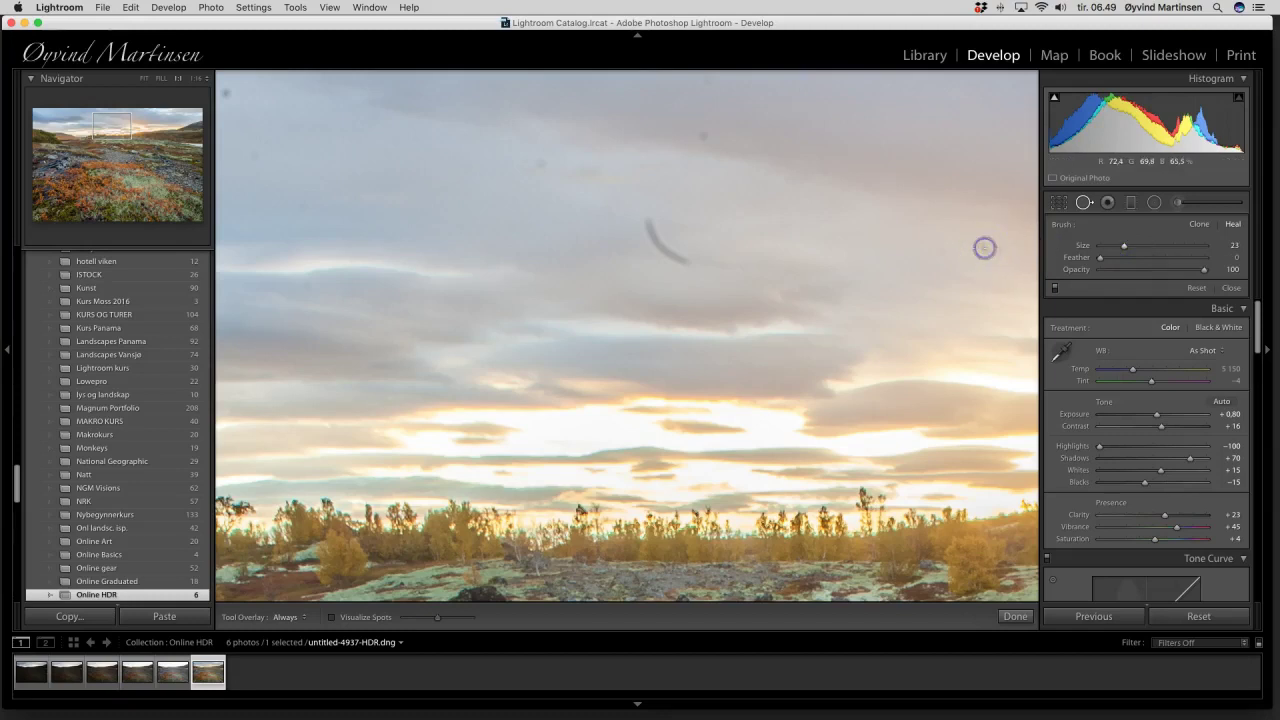
left_click(984, 248)
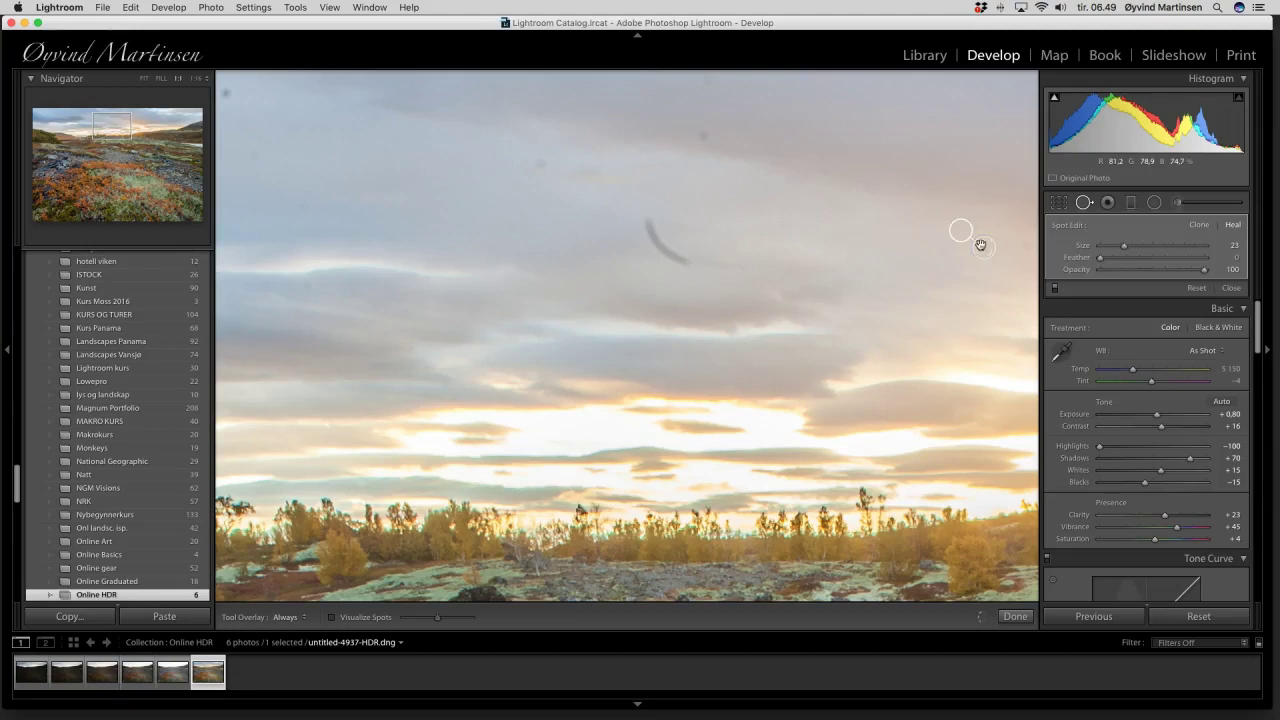
left_click(704, 134)
left_click(543, 165)
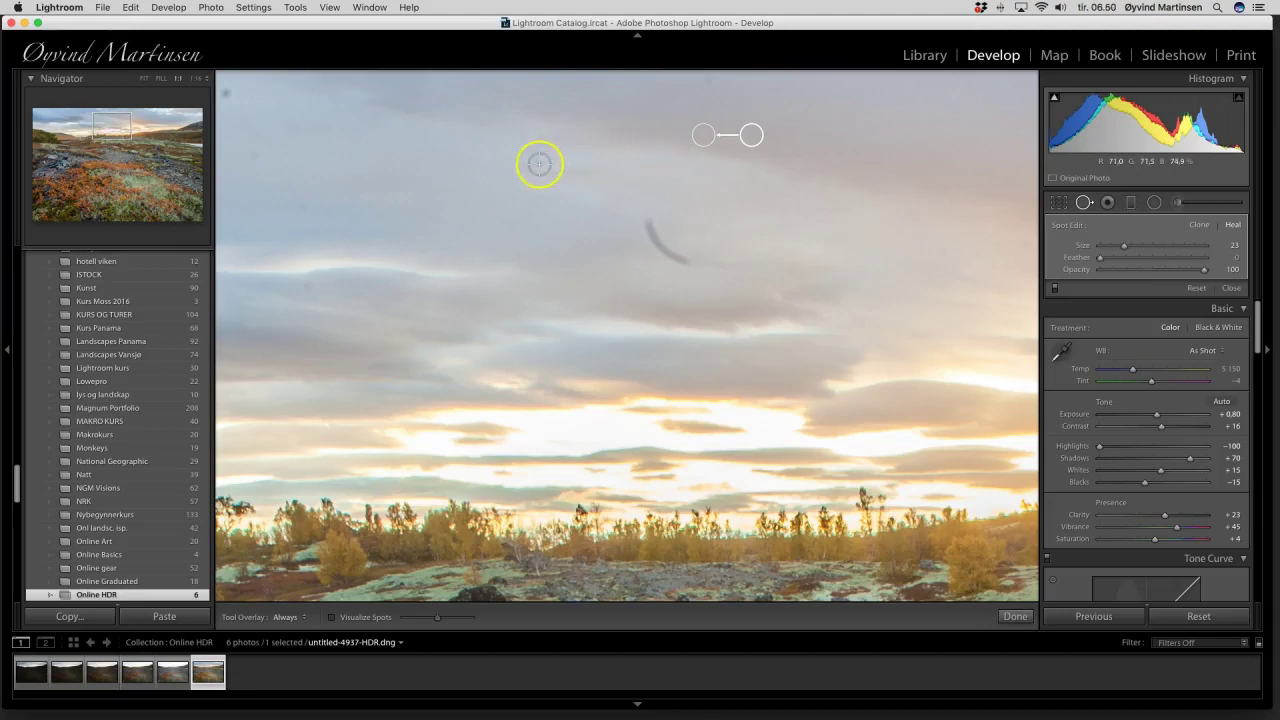
Heal the curved dark mark in the sky at size 75 and two more dust spots along the sky's upper part at size 26
left_click(660, 246)
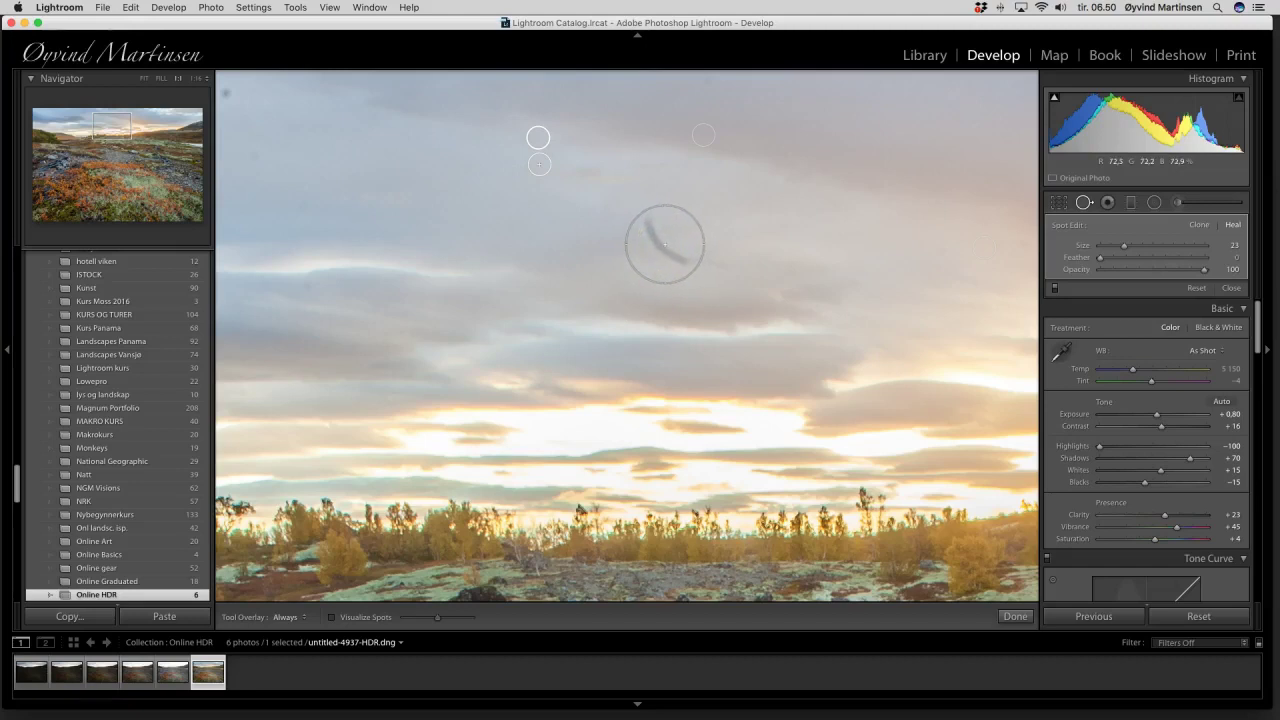
left_click(665, 244)
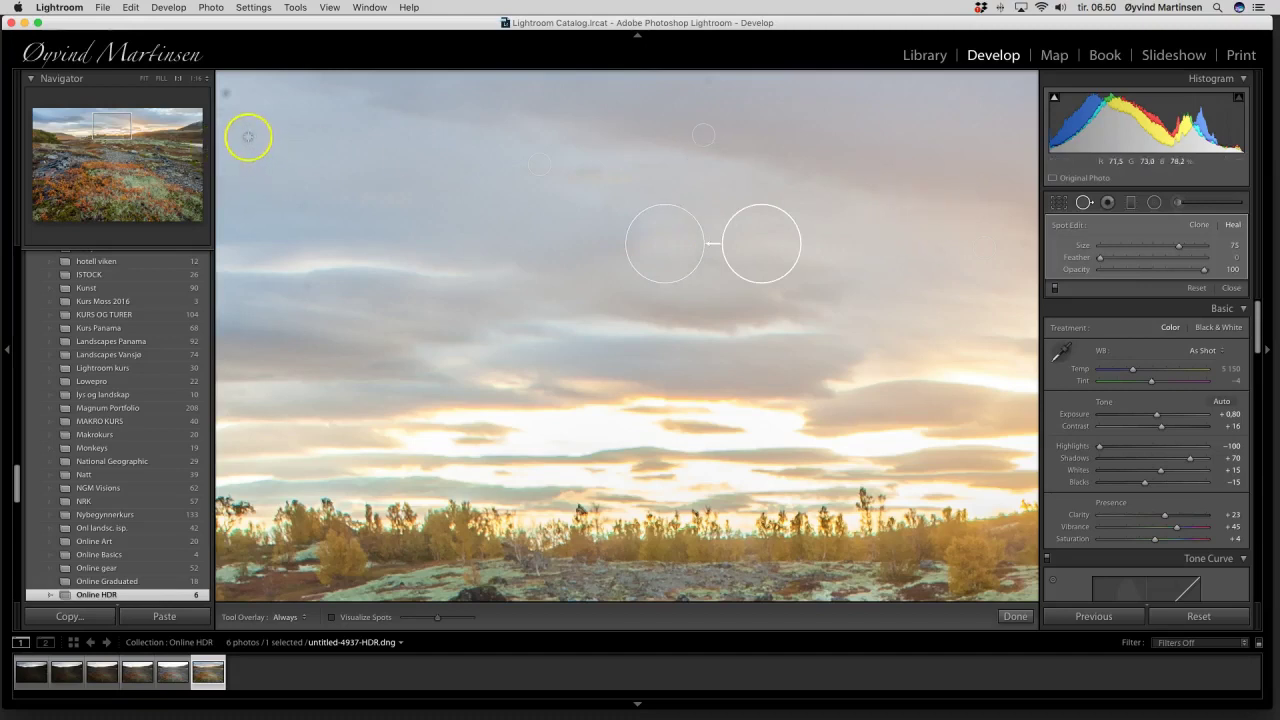
left_click(232, 92)
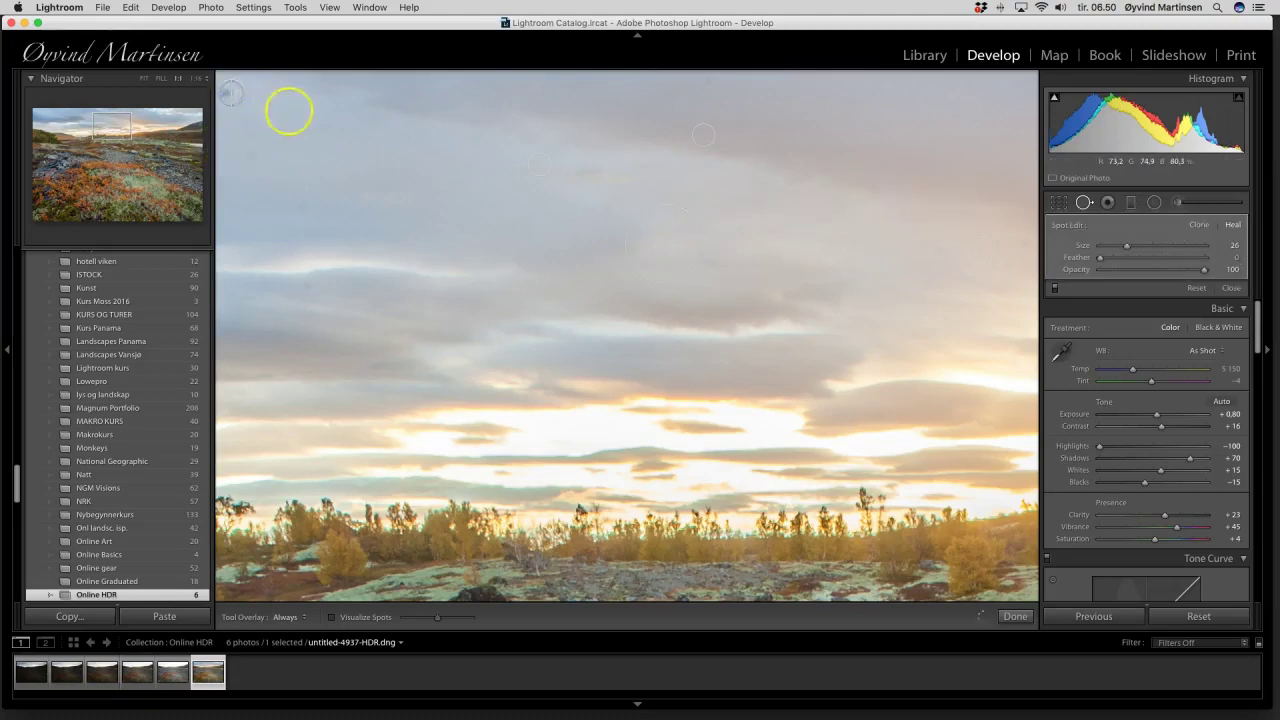
left_click(709, 88)
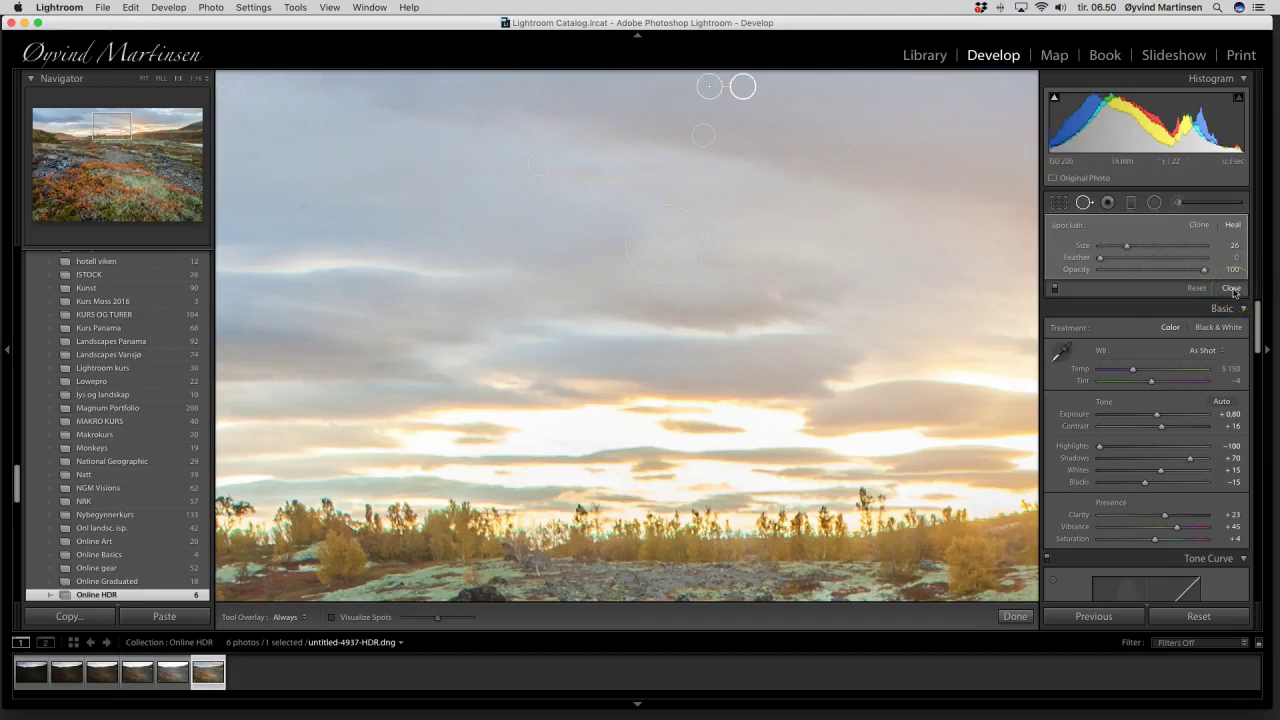
left_click(1233, 291)
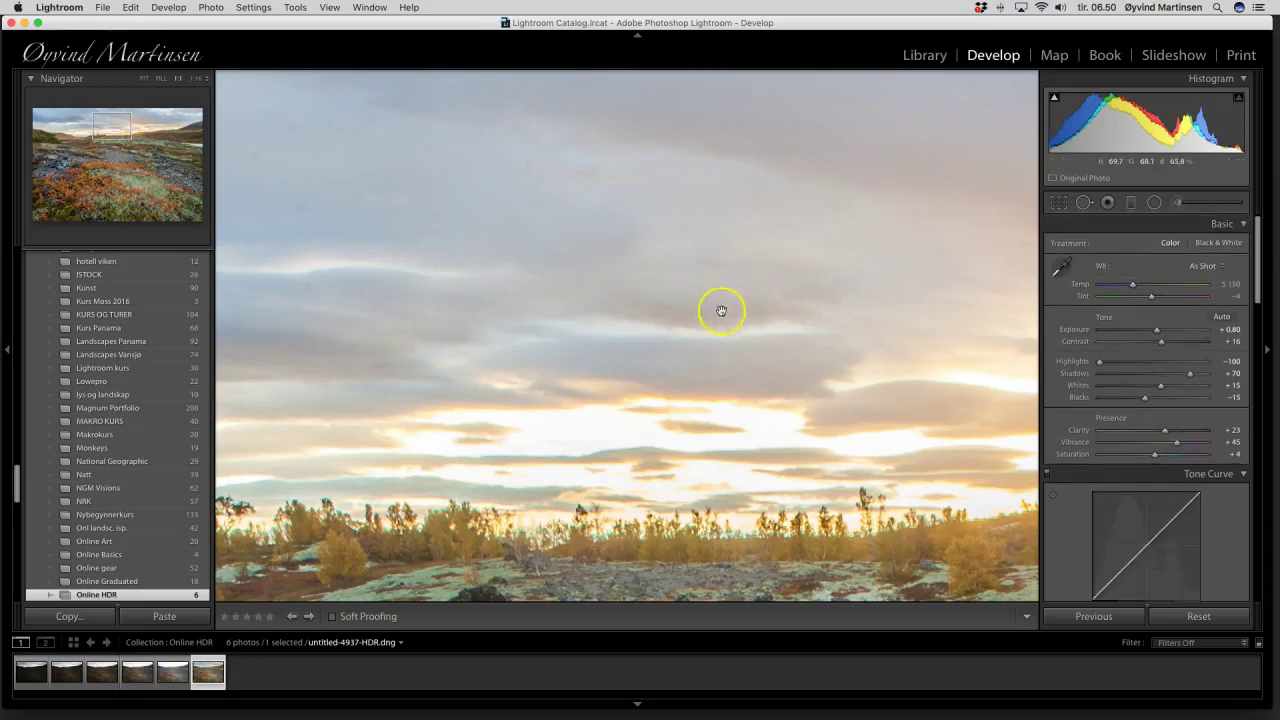
View the whole edited photo with the surrounding interface fully blacked out
left_click(720, 309)
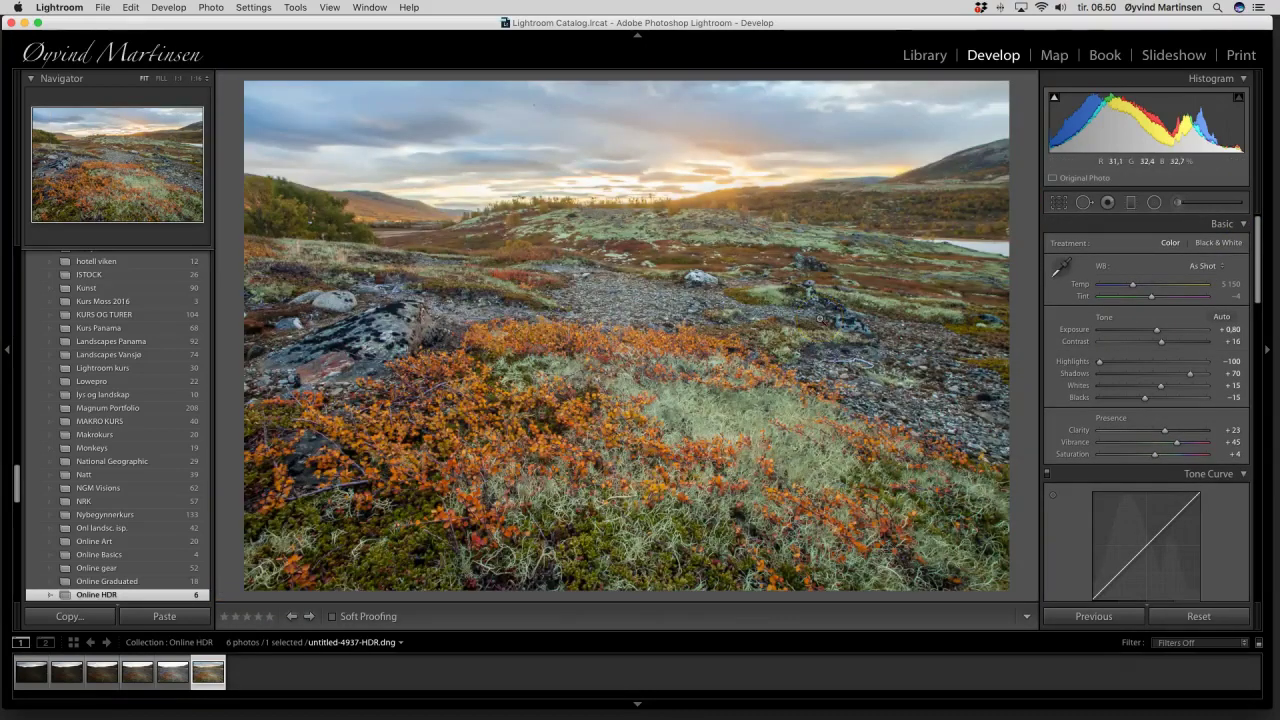
left_click(814, 308)
key("l")
key("l")
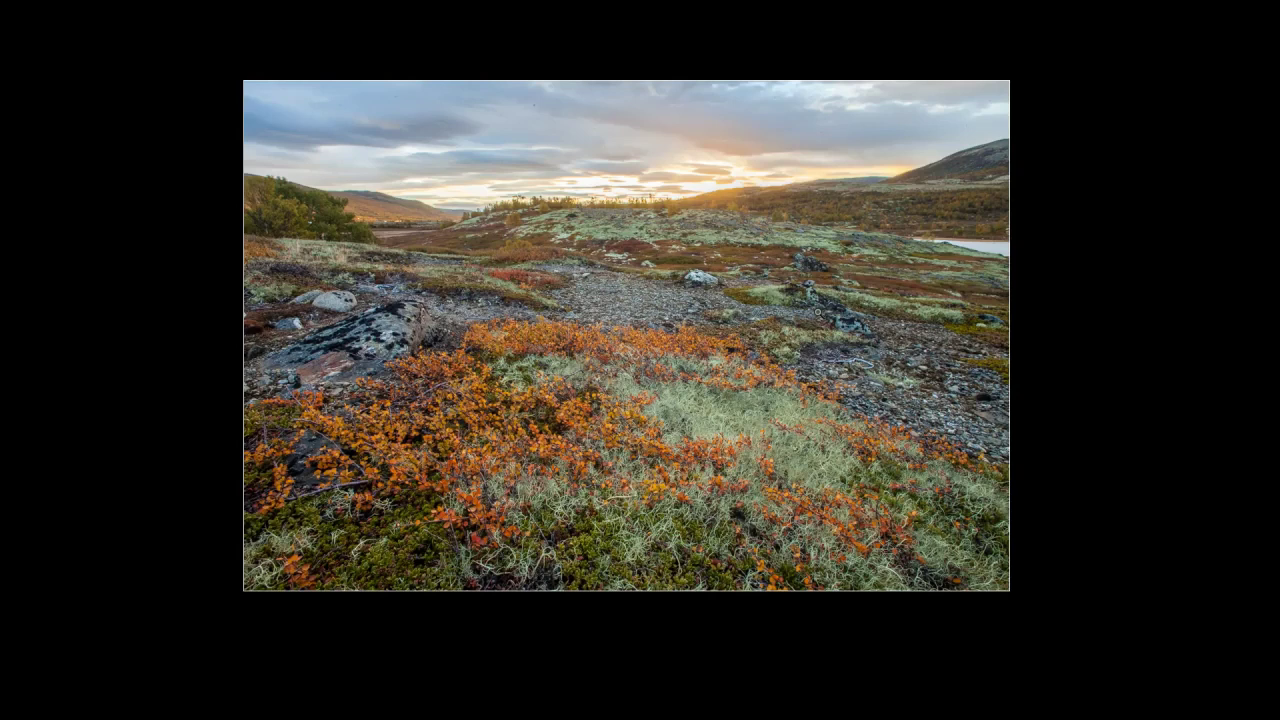
Restore the normal interface and show the Online HDR collection as a thumbnail grid in the Library module
key("l")
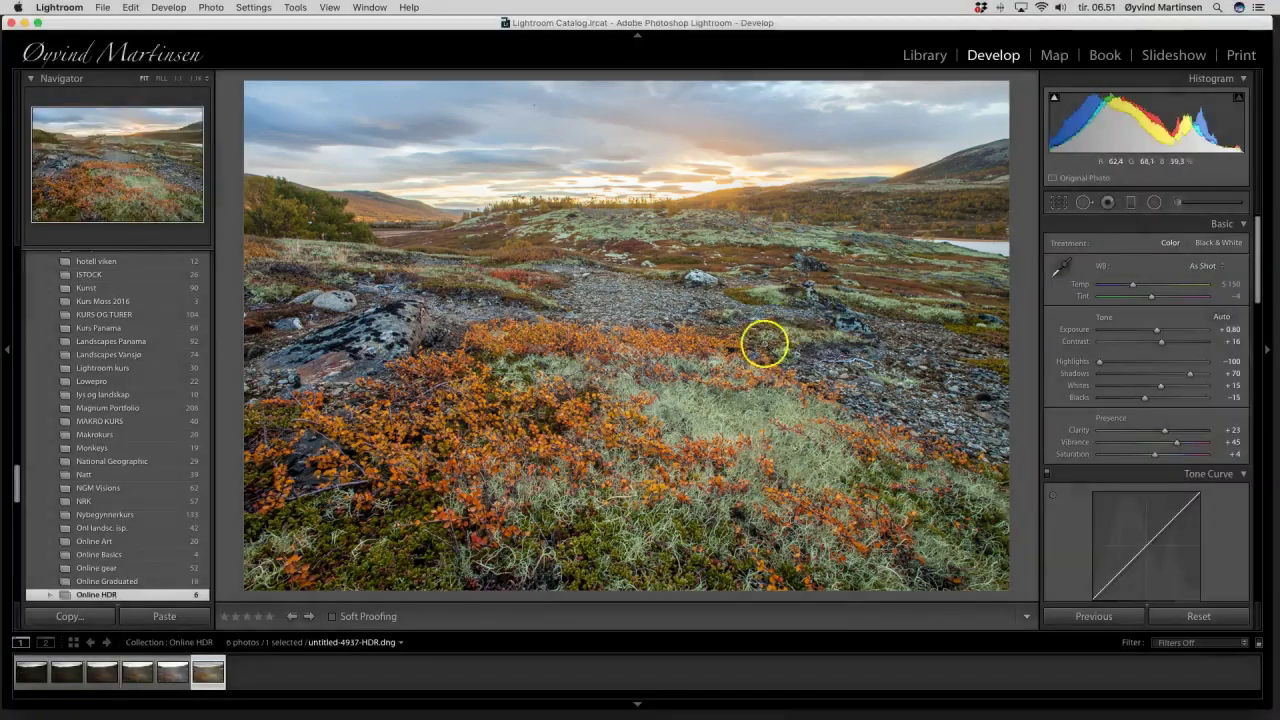
scroll(171, 433, "down", 3)
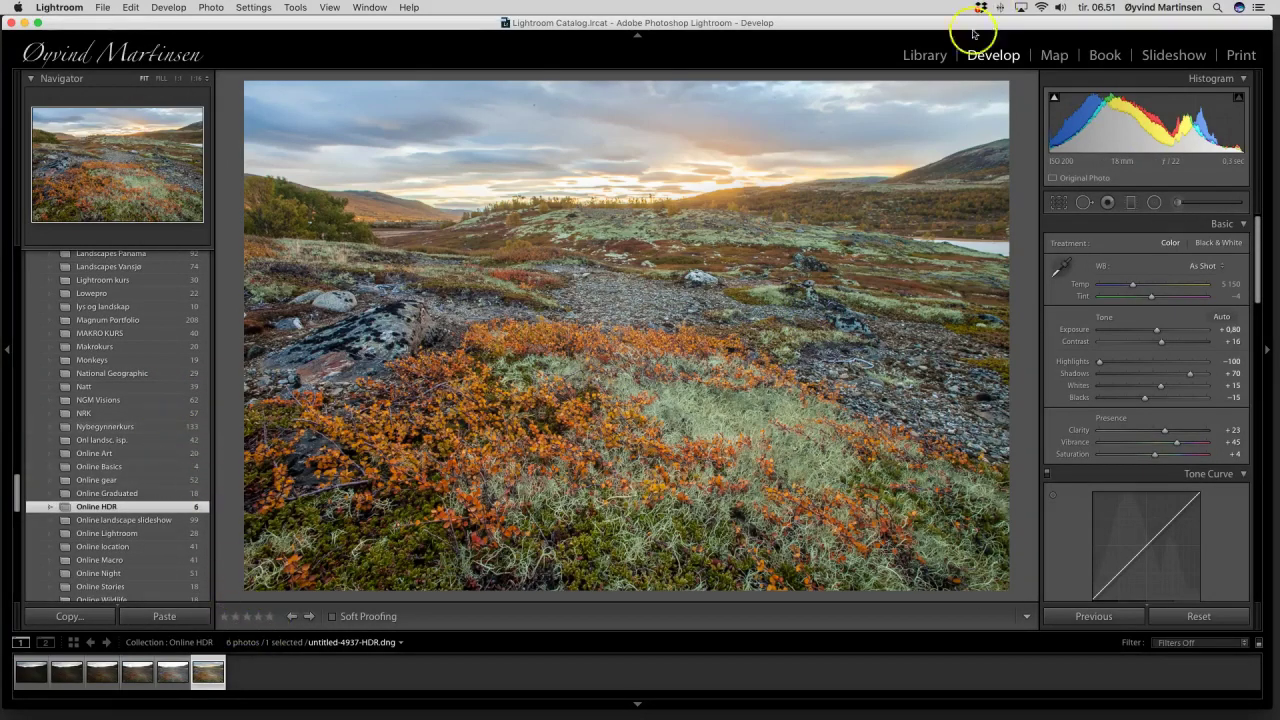
left_click(918, 55)
left_click(203, 616)
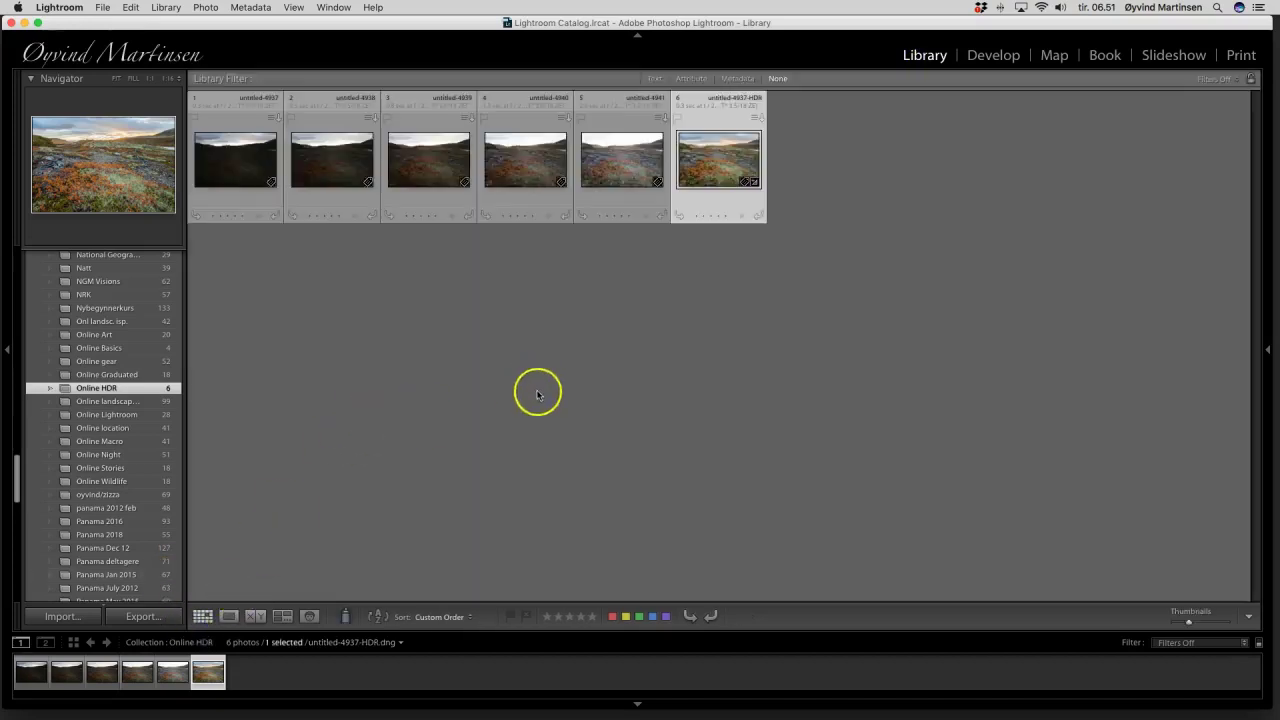
Add the photo untitled-4931 from the Online landscape slideshow collection to the Online HDR collection and open that collection
left_click(107, 404)
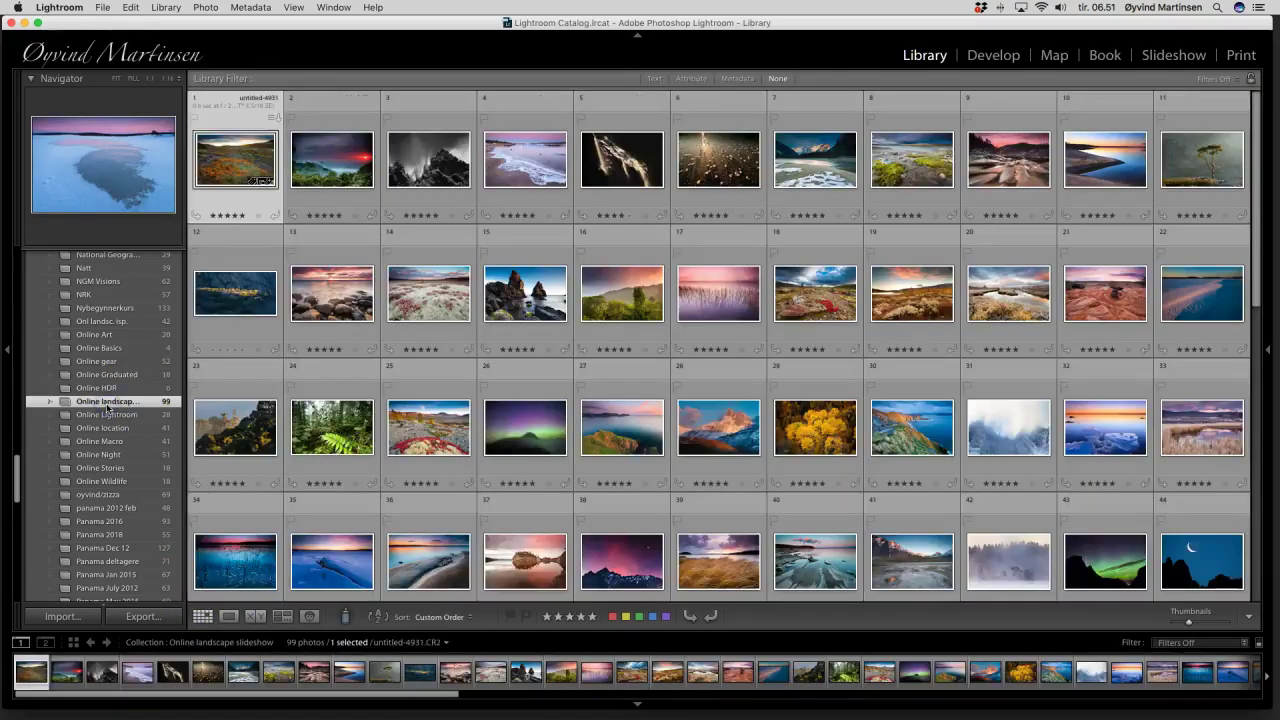
left_click_drag(240, 130, 120, 389)
left_click(120, 388)
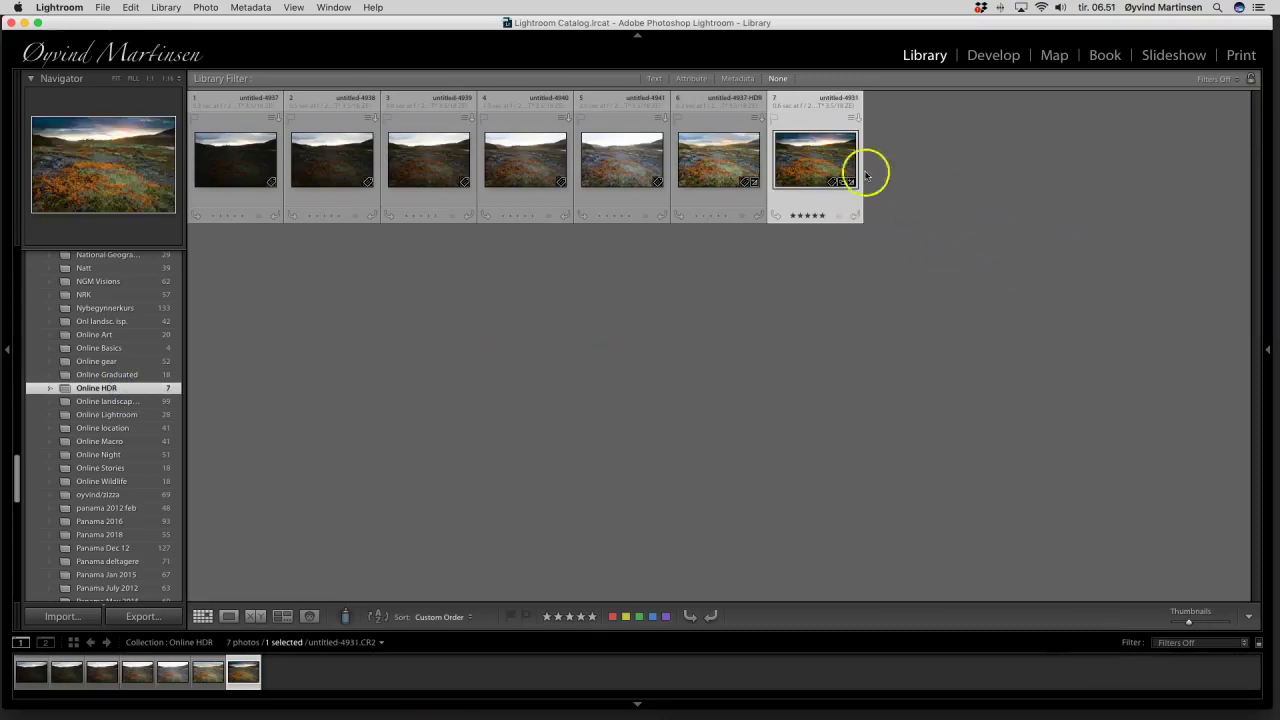
View untitled-4931 enlarged on its own and compare it side by side with the untitled-4937-HDR photo
double_click(825, 165)
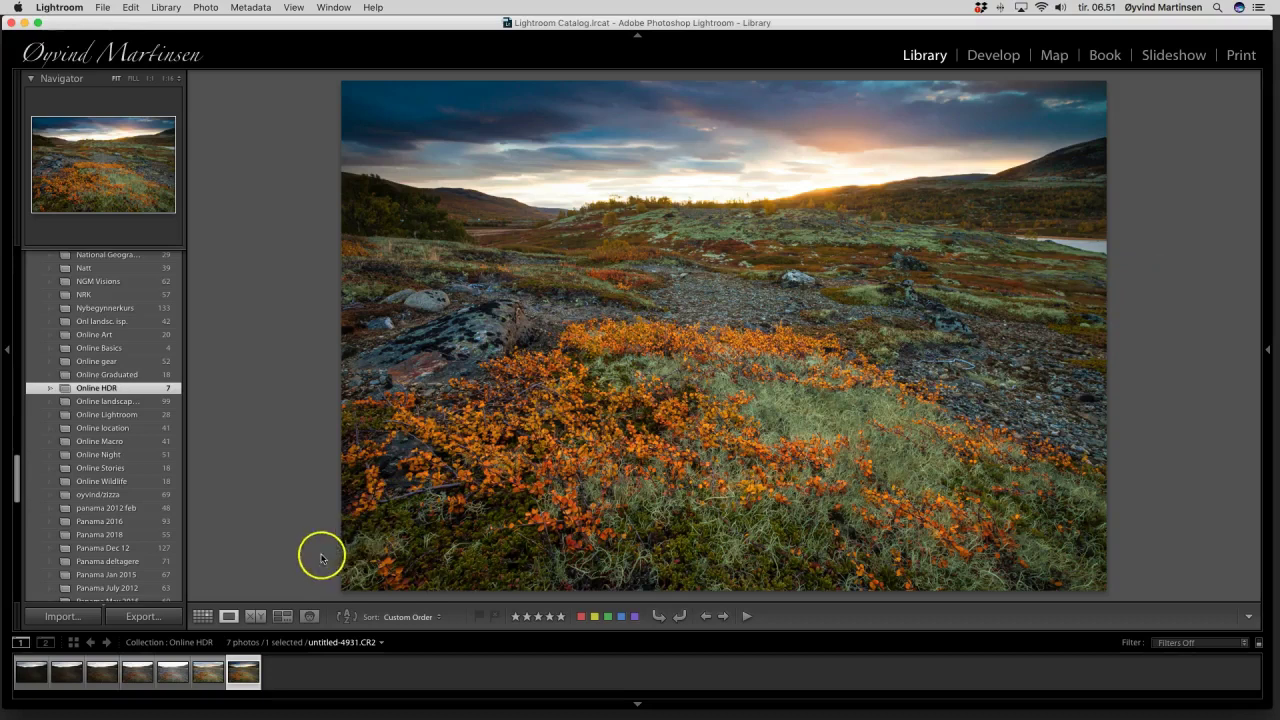
left_click(202, 616)
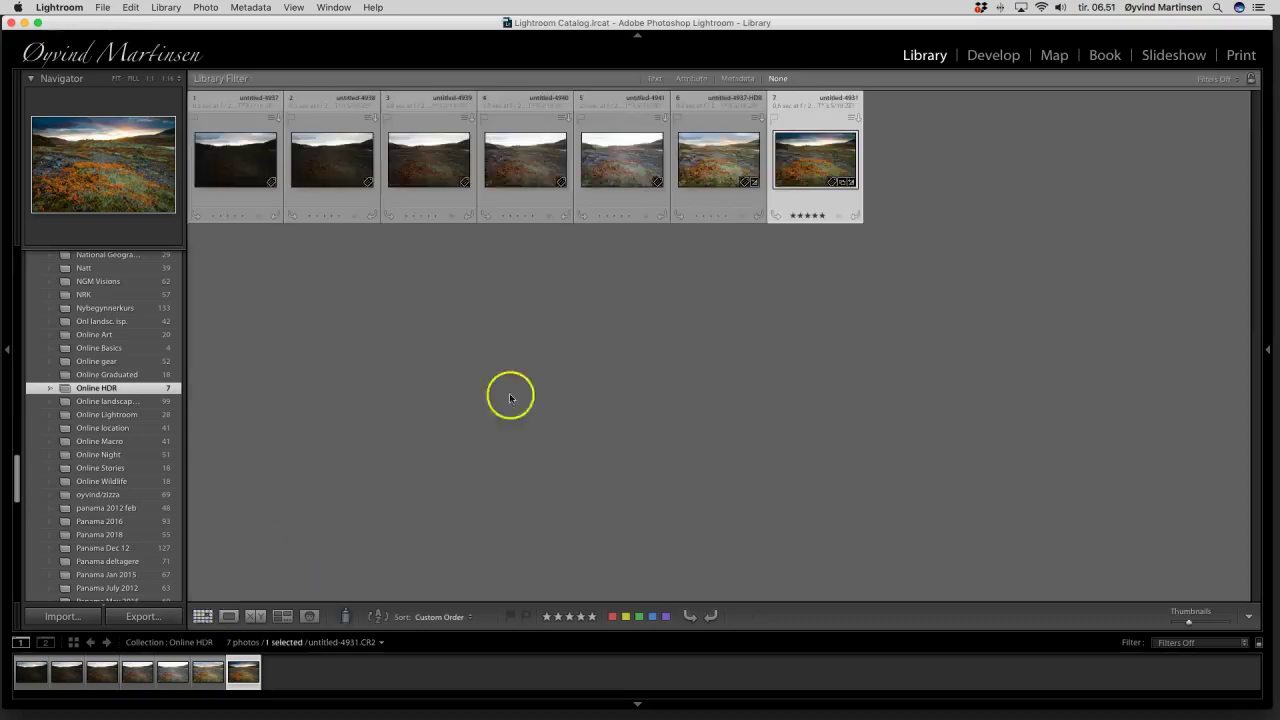
left_click(716, 168, "super")
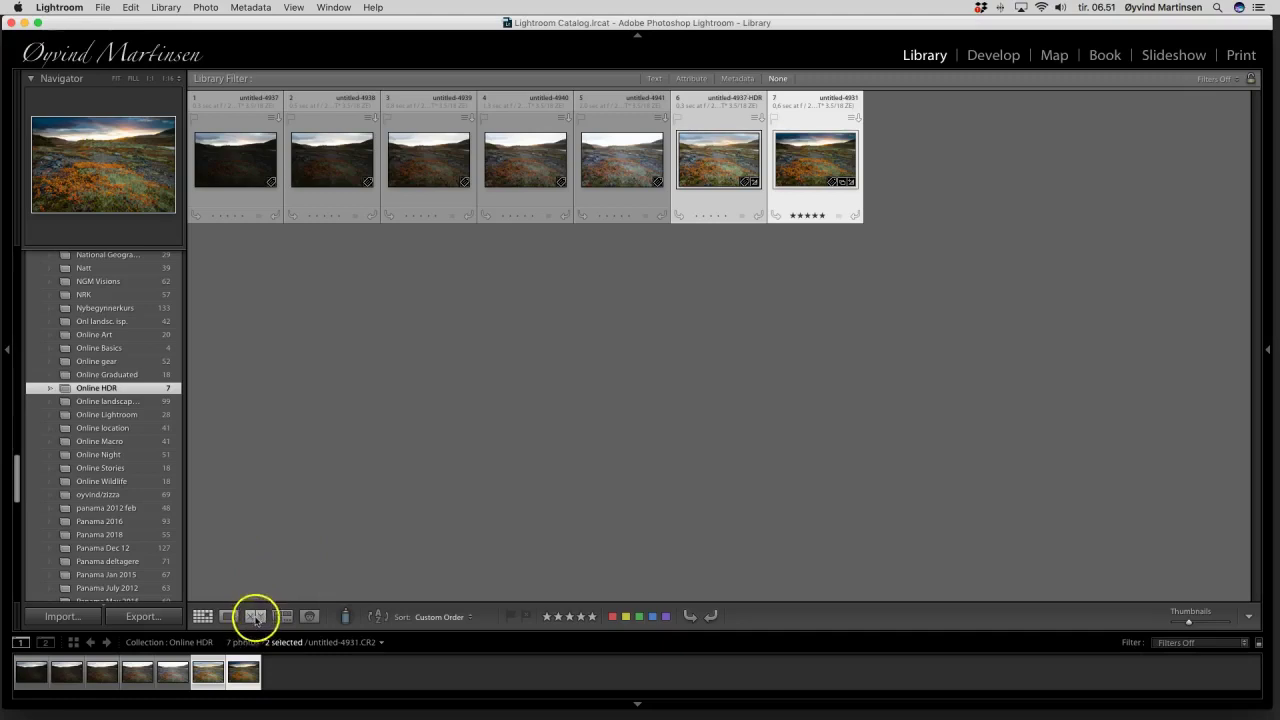
left_click(256, 617)
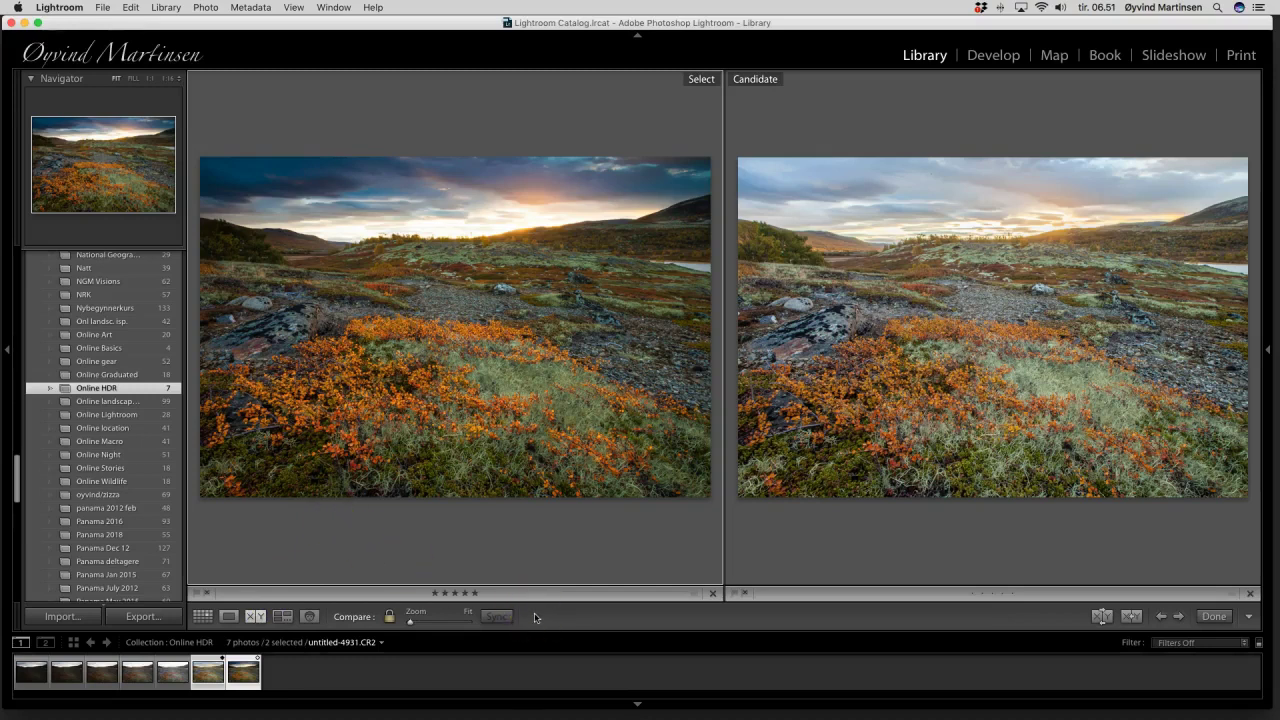
Examine the side-by-side comparison with the surrounding interface fully blacked out, and restore the normal interface
key("l")
key("l")
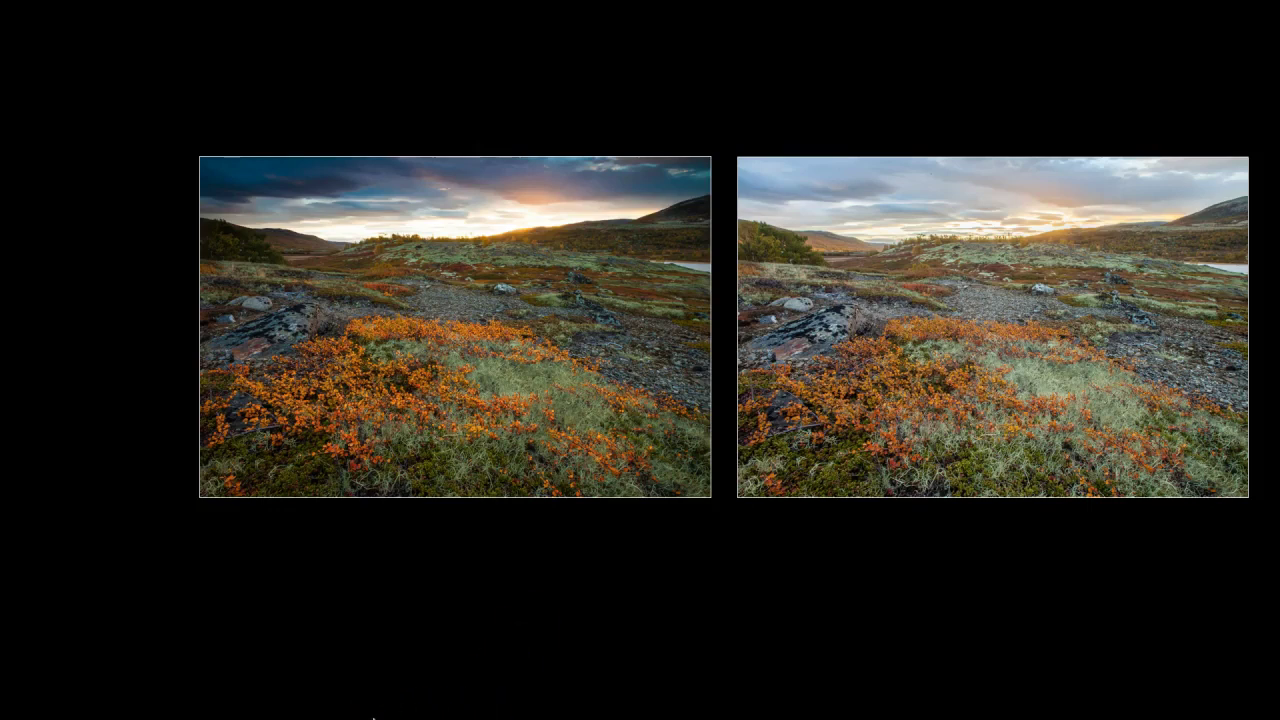
key("l")
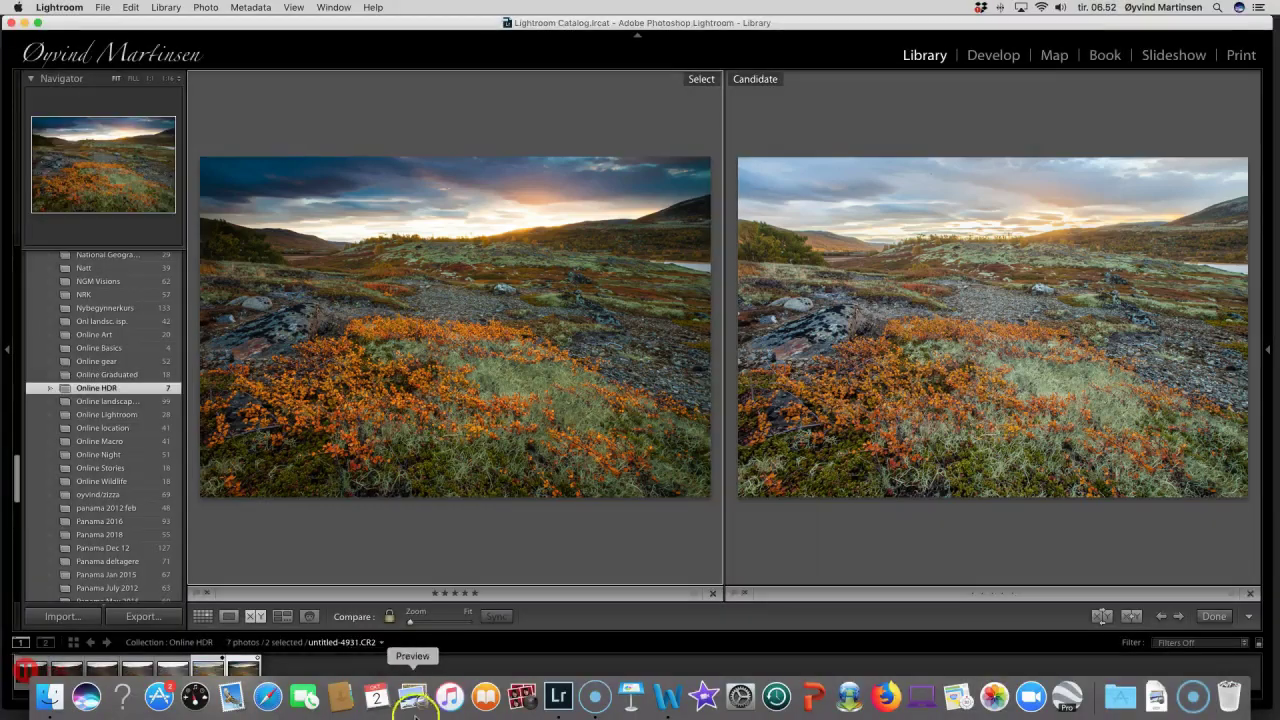